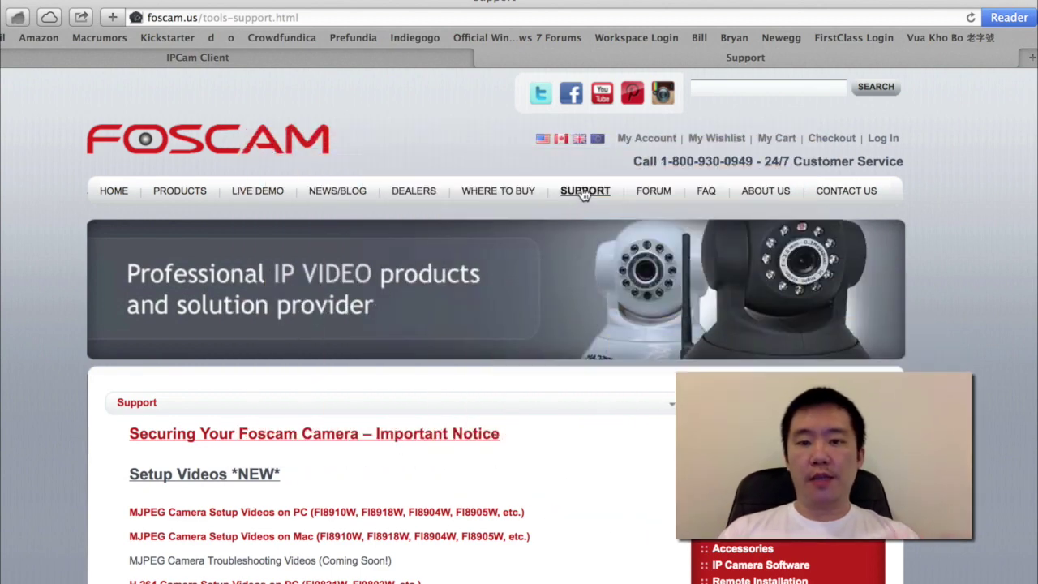
Open the Foscam support page and look through the CD installation software section for the IP Camera Tools downloads.
{"action": "left_click", "coordinate": [584, 193]}
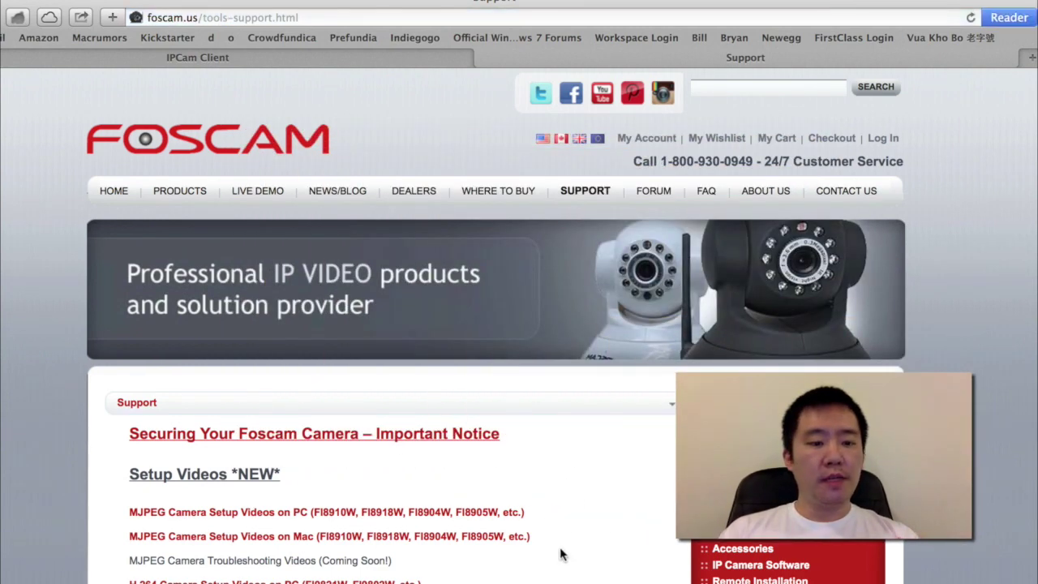
{"action": "scroll", "coordinate": [562, 554], "scroll_direction": "down", "scroll_amount": 7}
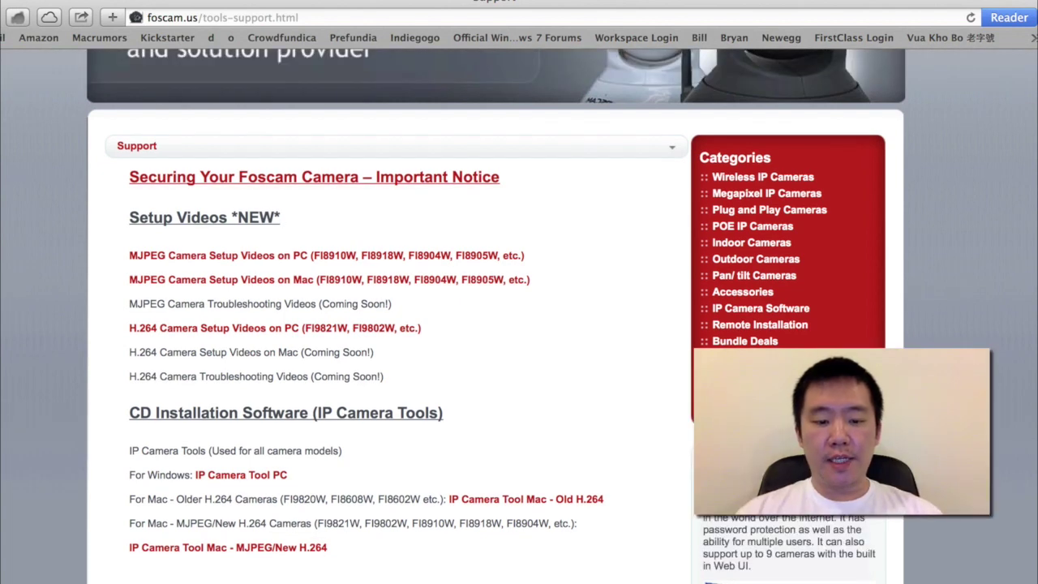
Launch IP Camera Tool from the Downloads folder in Finder and open the FI9821P camera's login page.
{"action": "left_click_drag", "start_coordinate": [687, 142], "coordinate": [507, 117]}
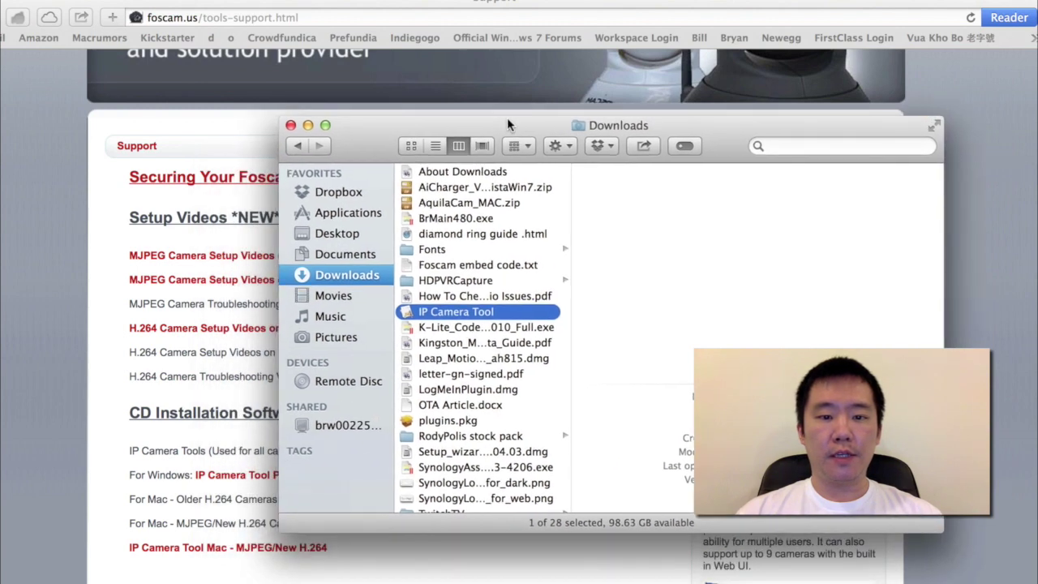
{"action": "right_click", "coordinate": [478, 315]}
{"action": "left_click", "coordinate": [498, 316]}
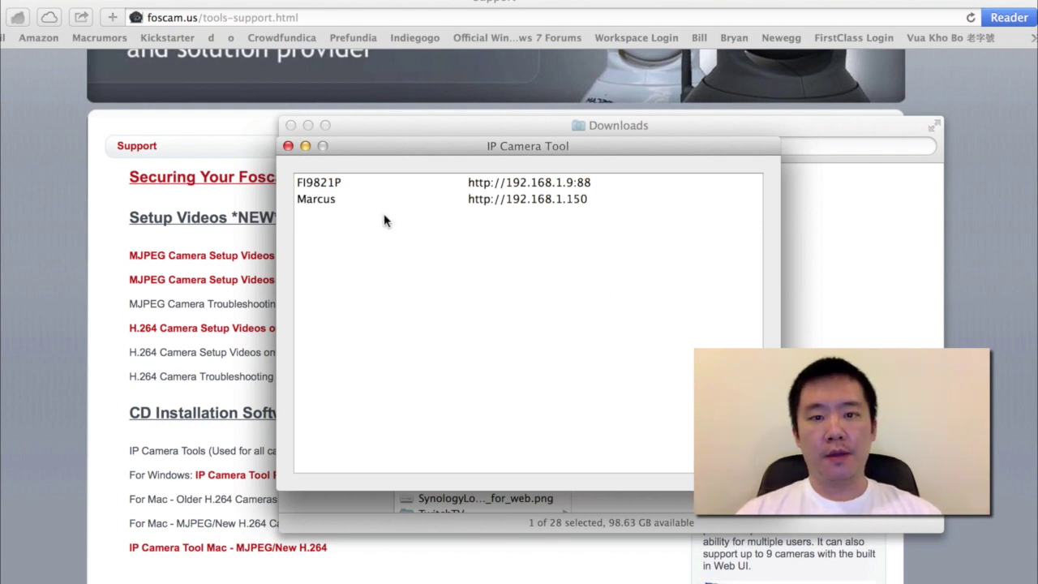
{"action": "left_click", "coordinate": [324, 186]}
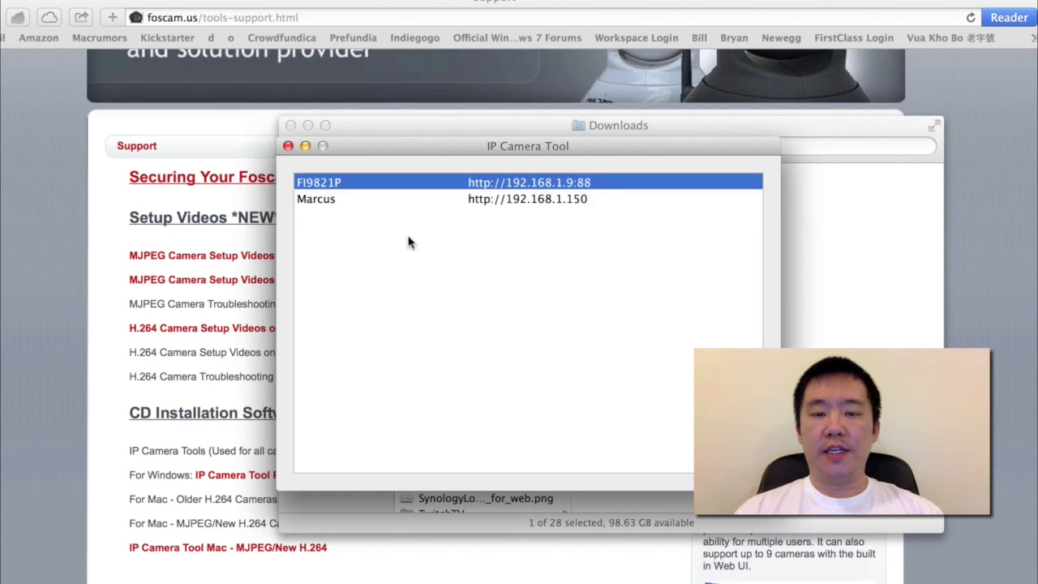
{"action": "double_click", "coordinate": [397, 183]}
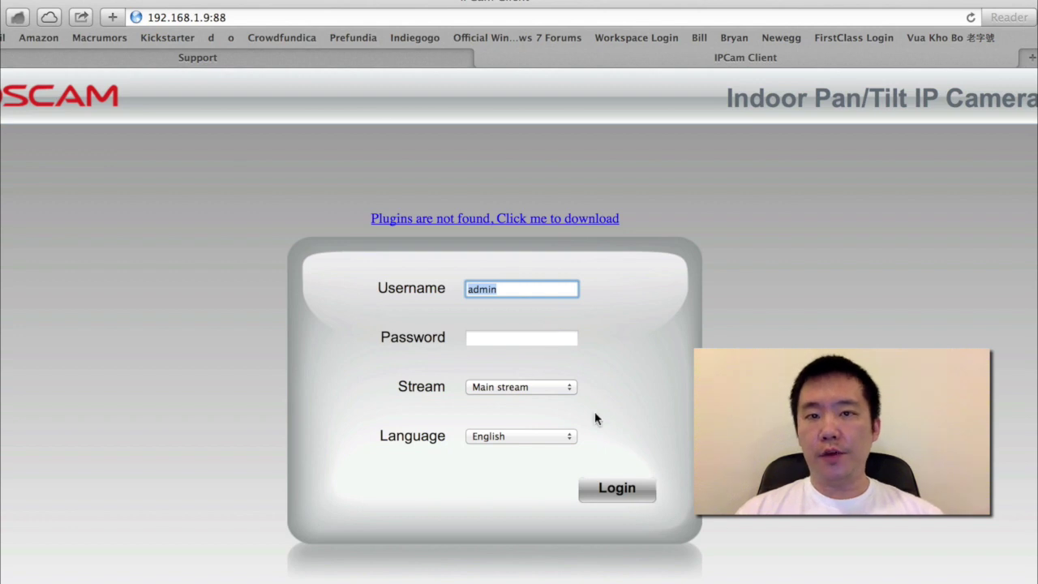
Log in to the camera as admin and dismiss the password-change notice.
{"action": "left_click", "coordinate": [614, 491]}
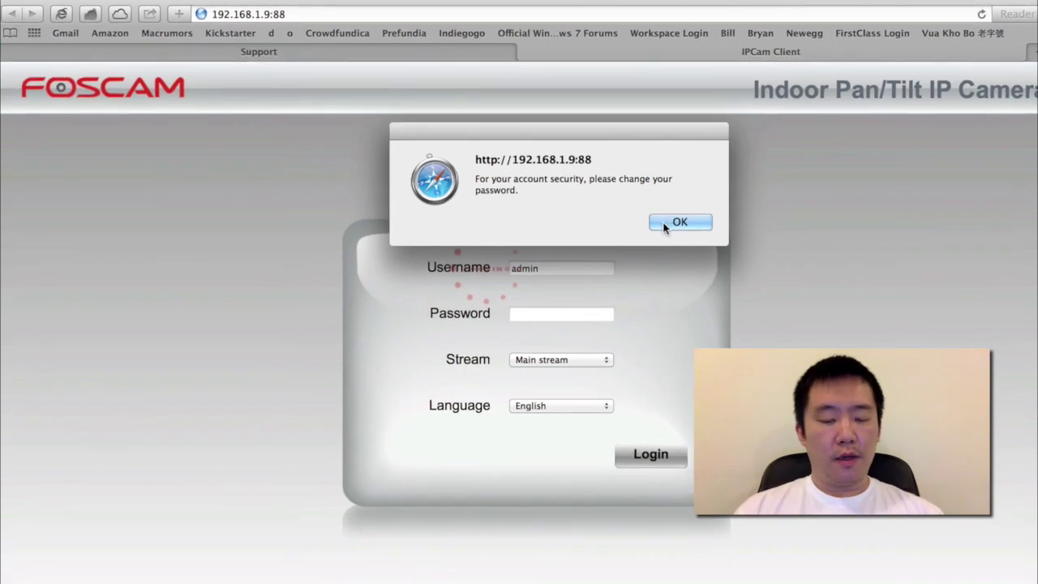
{"action": "left_click", "coordinate": [640, 240]}
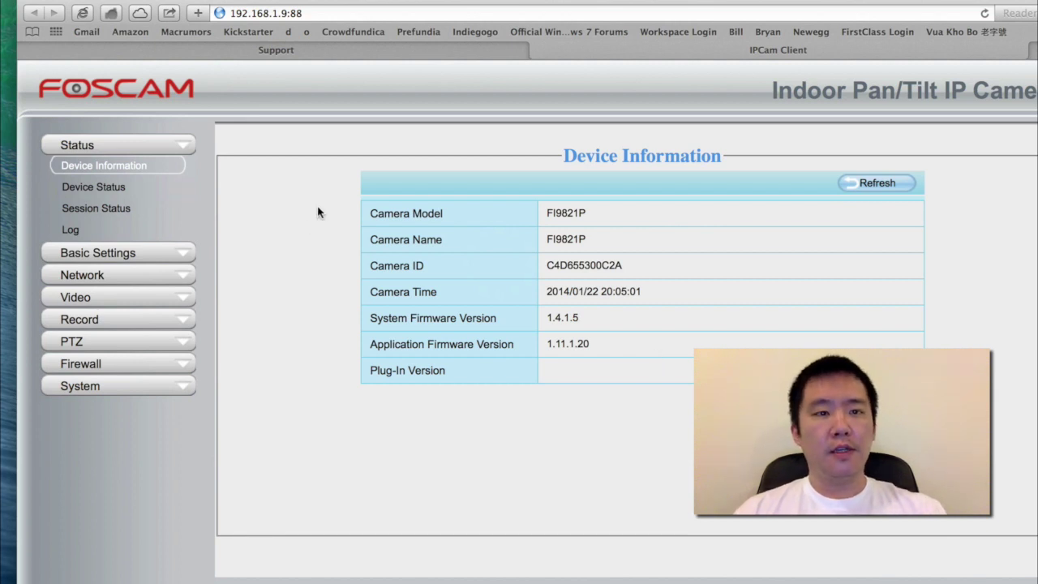
Reload the camera page at 192.168.1.9:88 and download the missing plugins.
{"action": "left_click", "coordinate": [491, 14]}
{"action": "key", "text": "Return"}
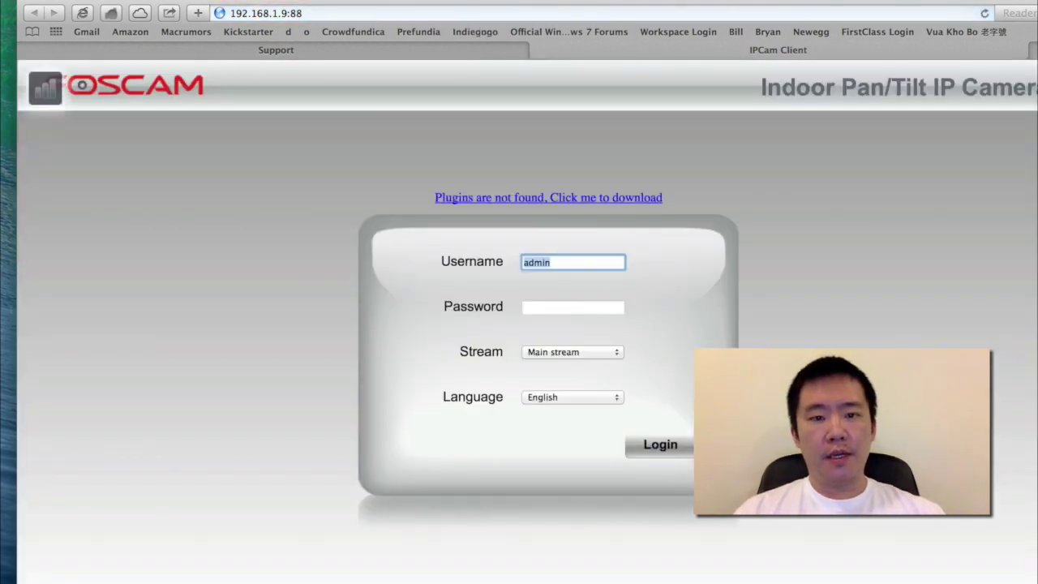
{"action": "left_click", "coordinate": [529, 200]}
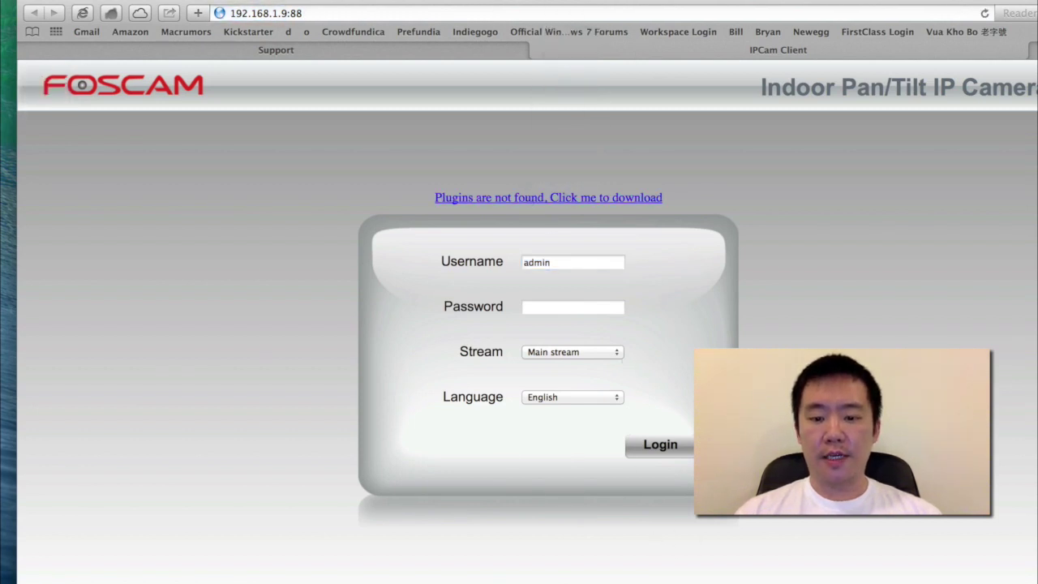
Open plugins.pkg from the Downloads folder in Finder, allowing it despite the unidentified developer.
{"action": "right_click", "coordinate": [452, 583]}
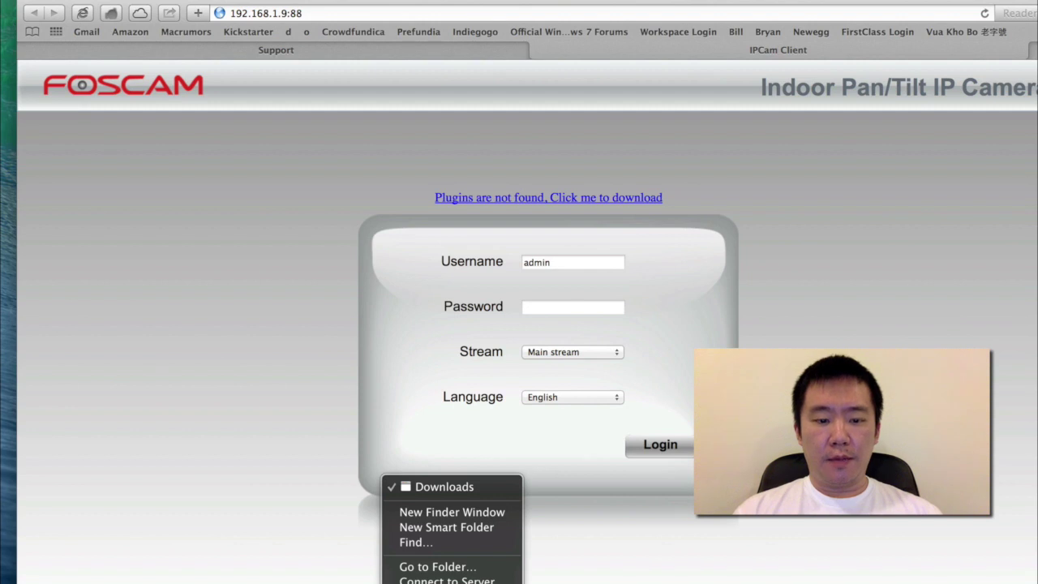
{"action": "left_click", "coordinate": [608, 579]}
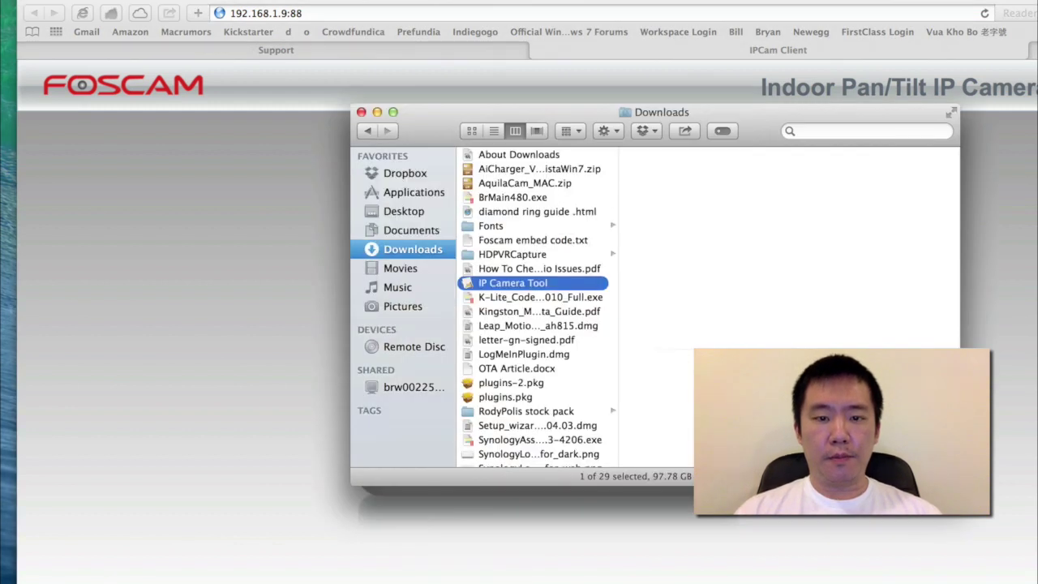
{"action": "scroll", "coordinate": [528, 361], "scroll_direction": "down", "scroll_amount": 1}
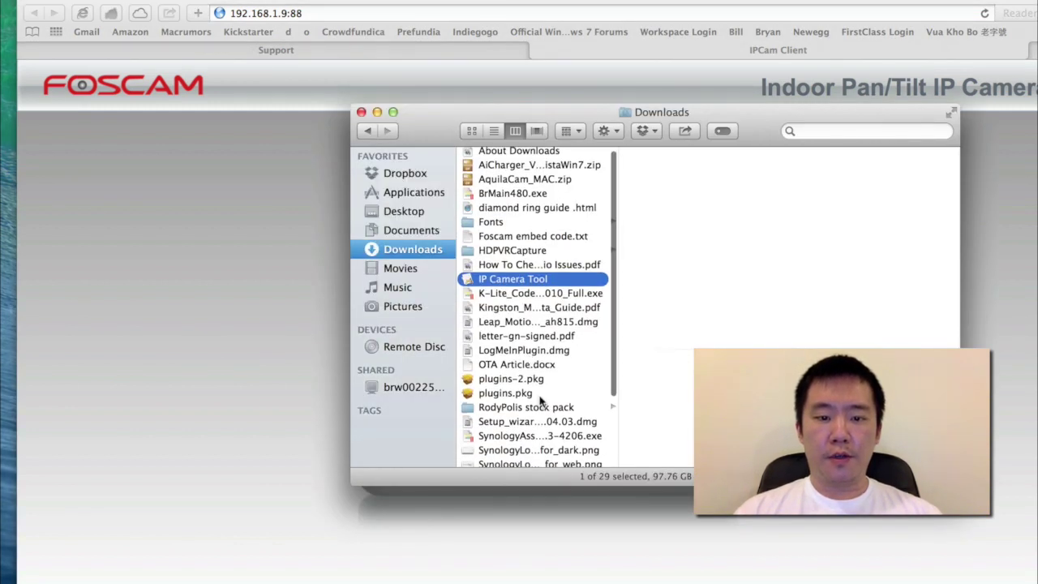
{"action": "left_click", "coordinate": [540, 396]}
{"action": "right_click", "coordinate": [541, 396]}
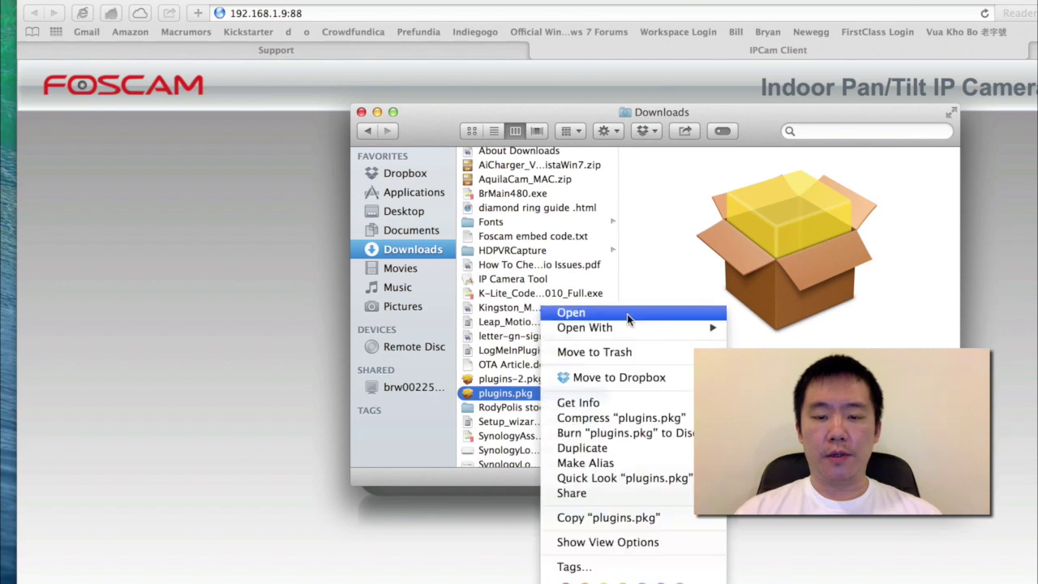
{"action": "left_click", "coordinate": [627, 319]}
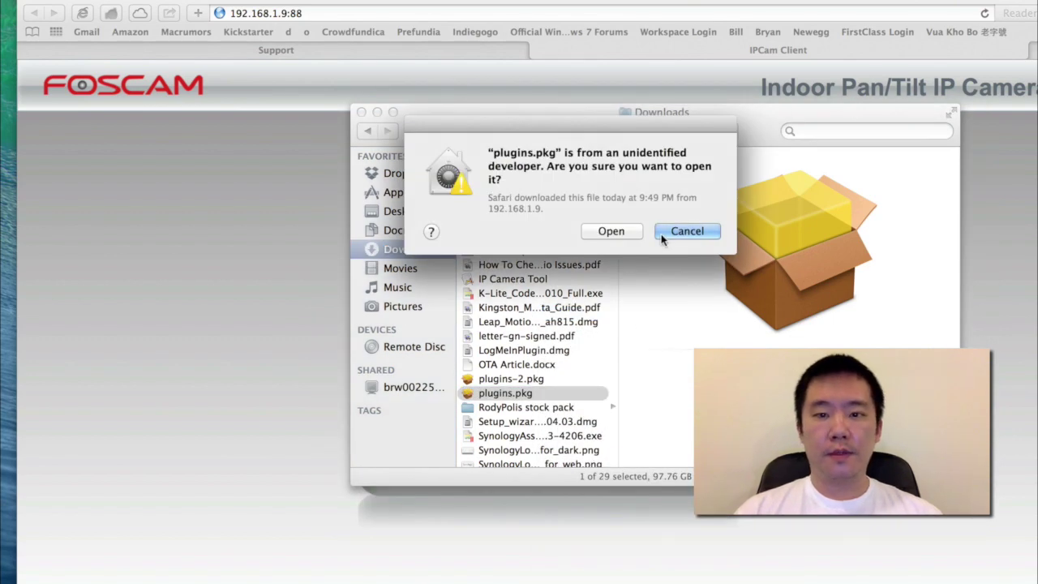
{"action": "left_click", "coordinate": [621, 233]}
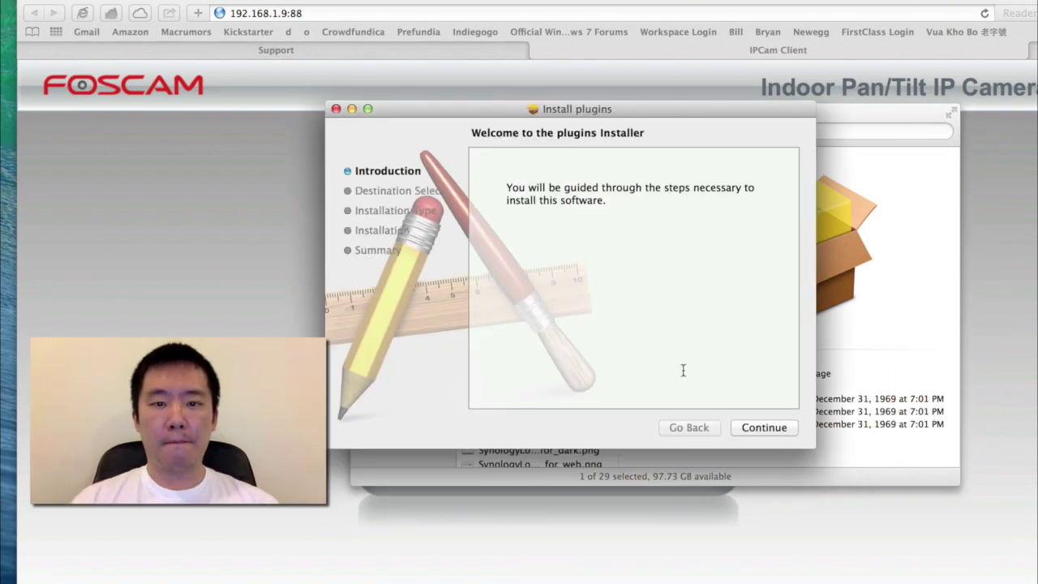
Install the plugins on Macintosh HD, authorizing with the computer account password, and close the installer.
{"action": "left_click", "coordinate": [764, 427]}
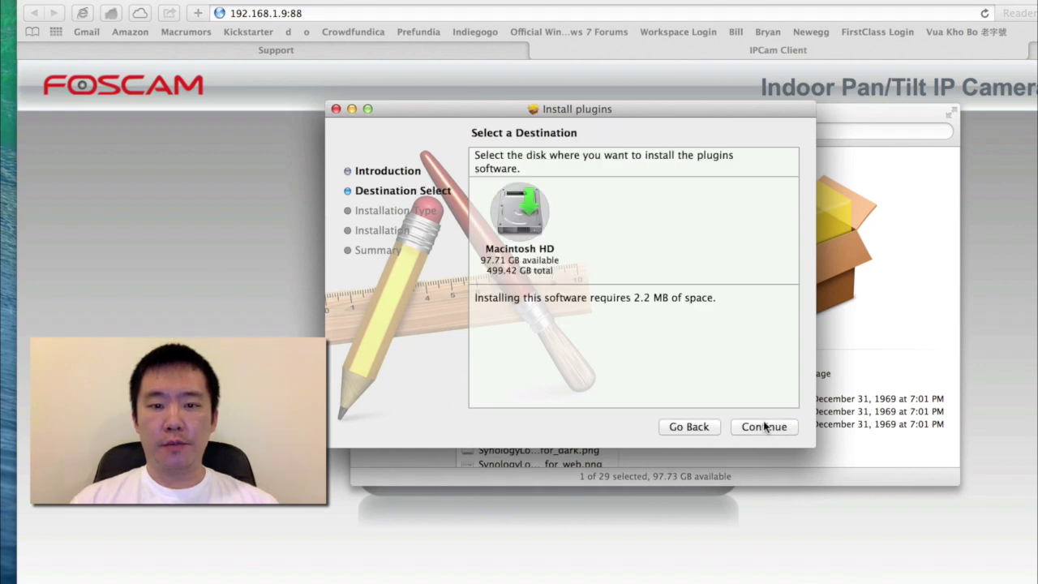
{"action": "left_click", "coordinate": [764, 427]}
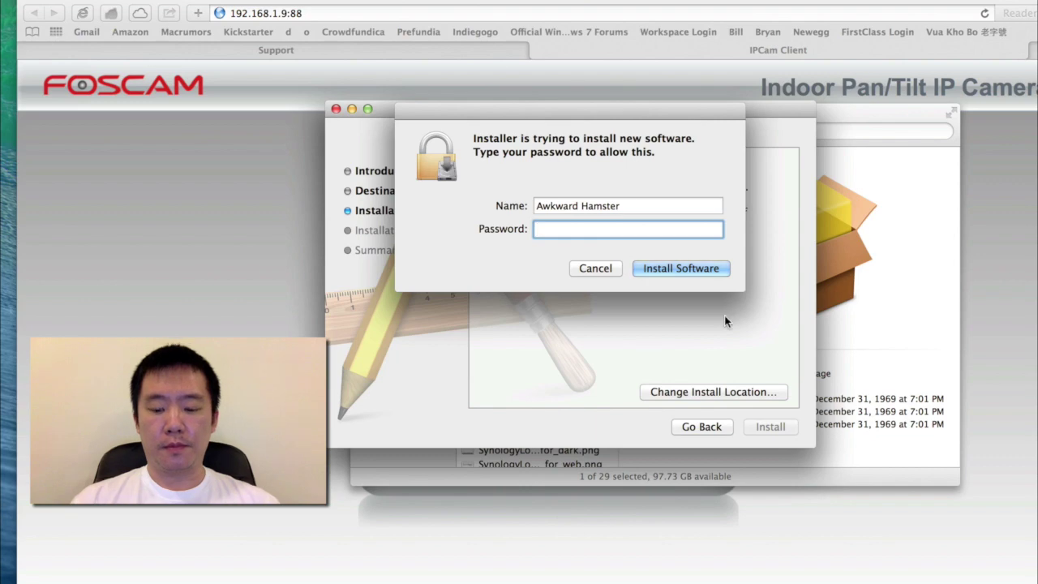
{"action": "key", "text": "Return"}
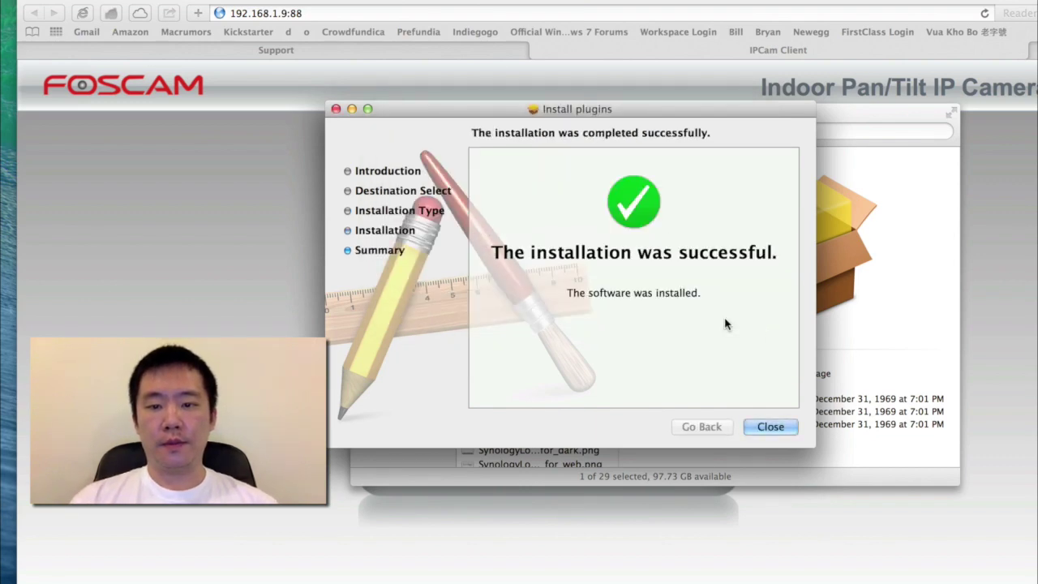
{"action": "left_click", "coordinate": [770, 427]}
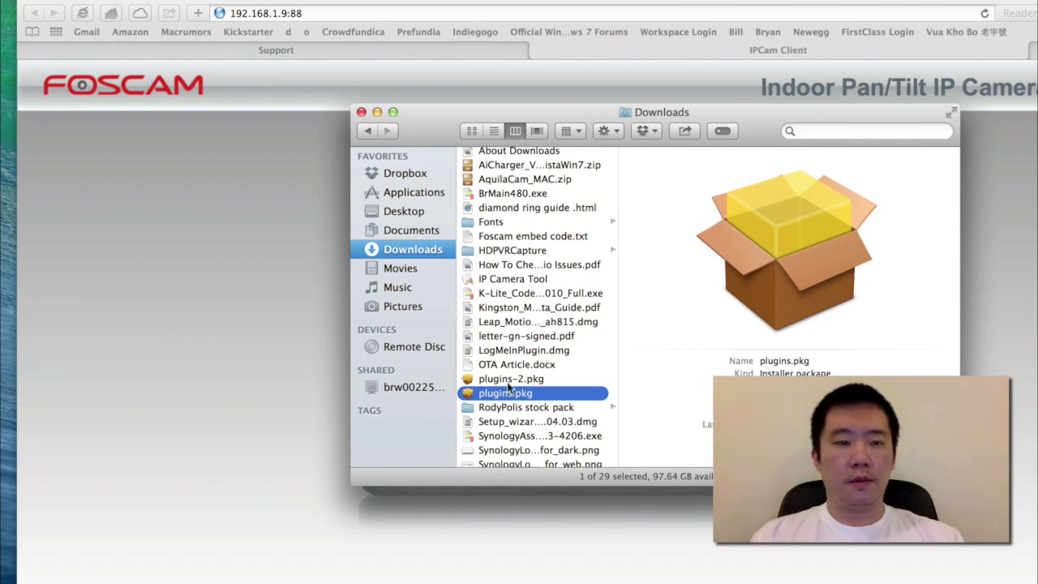
Quit Safari, relaunch IP Camera Tool from Downloads, and reopen the FI9821P camera's login page.
{"action": "left_click", "coordinate": [146, 373]}
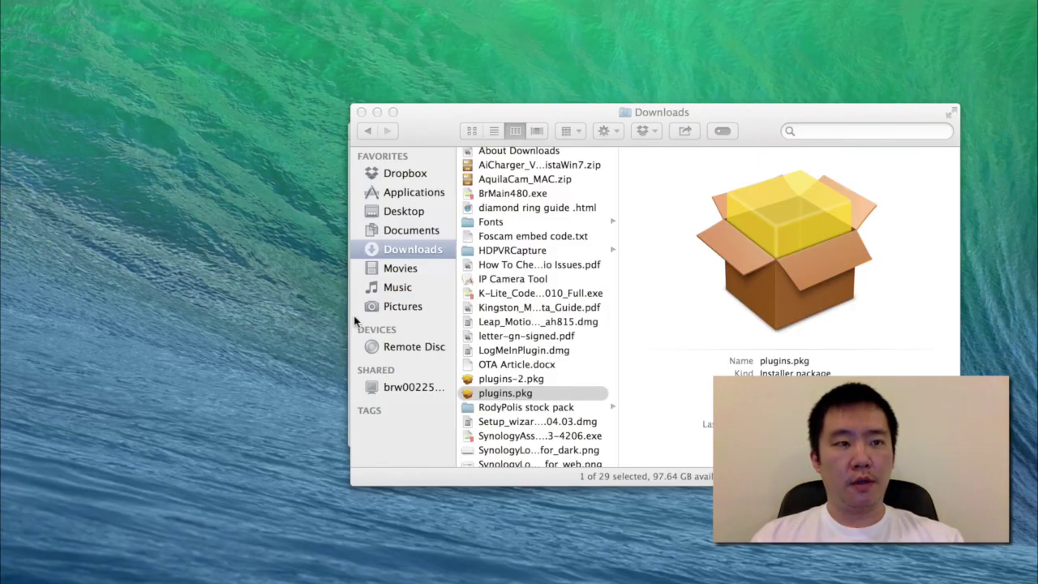
{"action": "left_click", "coordinate": [354, 320]}
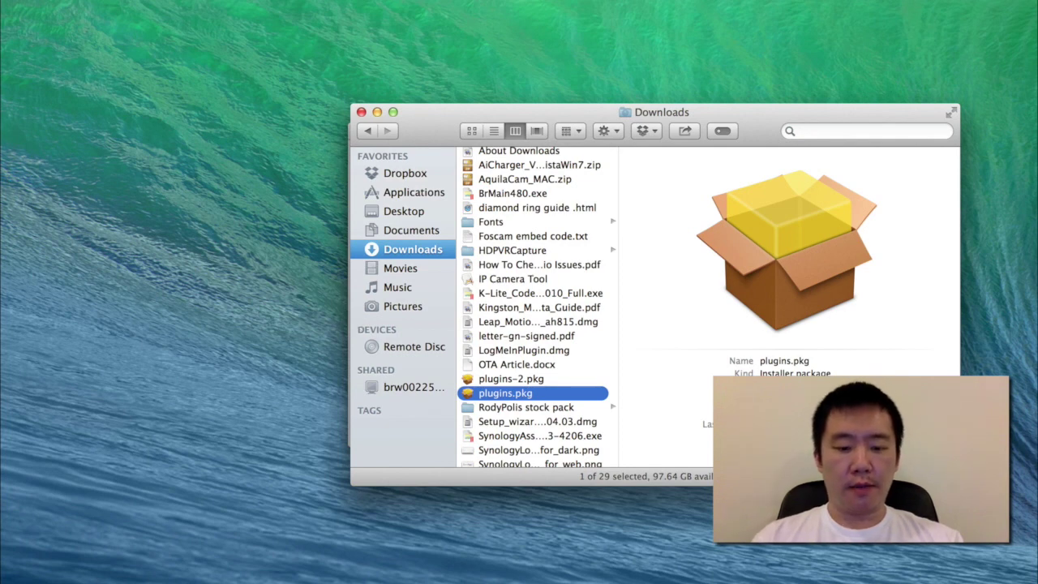
{"action": "left_click", "coordinate": [536, 281]}
{"action": "right_click", "coordinate": [536, 281]}
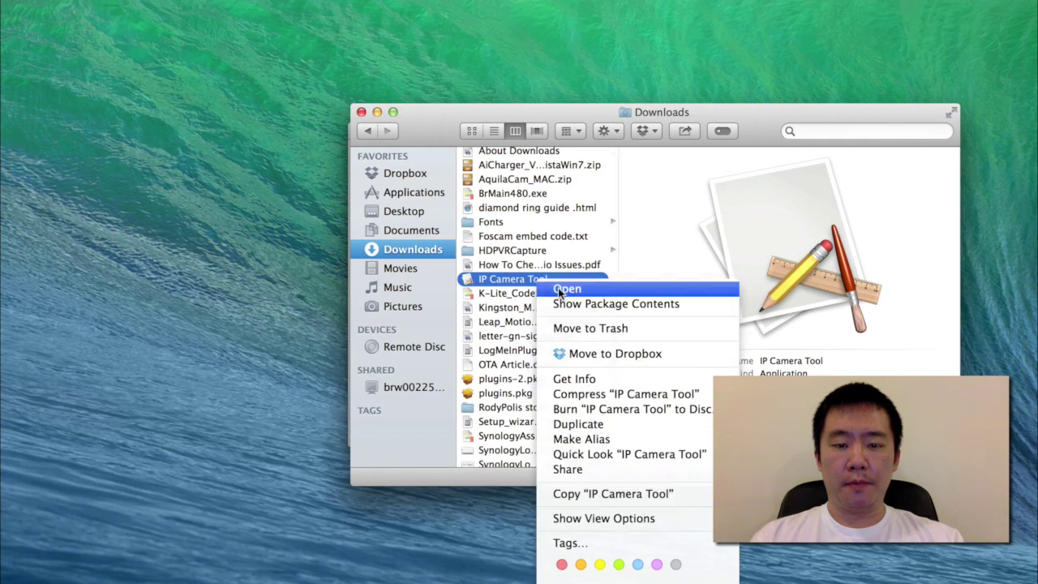
{"action": "left_click", "coordinate": [553, 287]}
{"action": "double_click", "coordinate": [476, 167]}
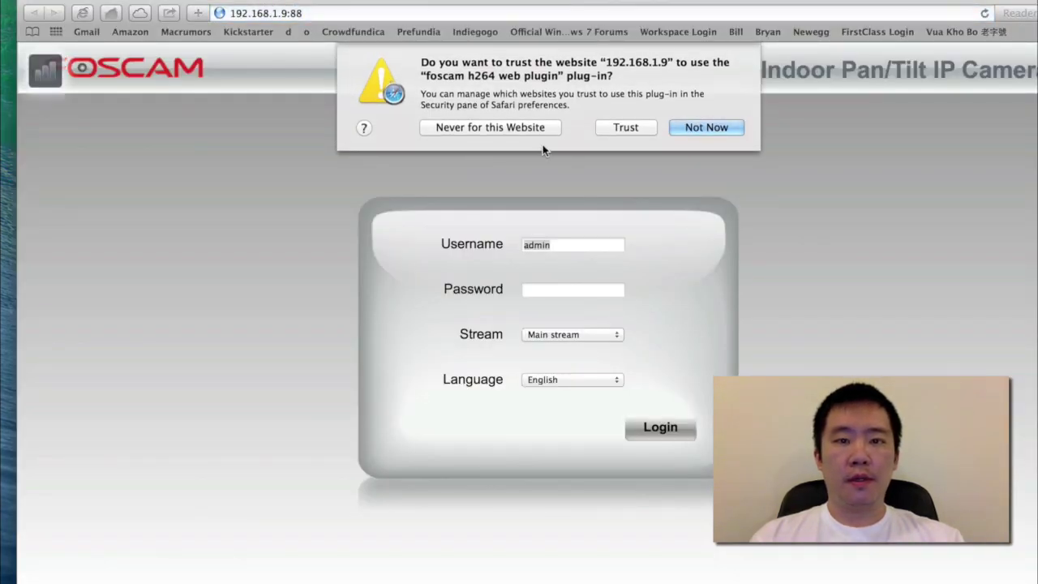
Trust the foscam h264 web plugin for 192.168.1.9 and log in to the camera as admin.
{"action": "left_click", "coordinate": [624, 129]}
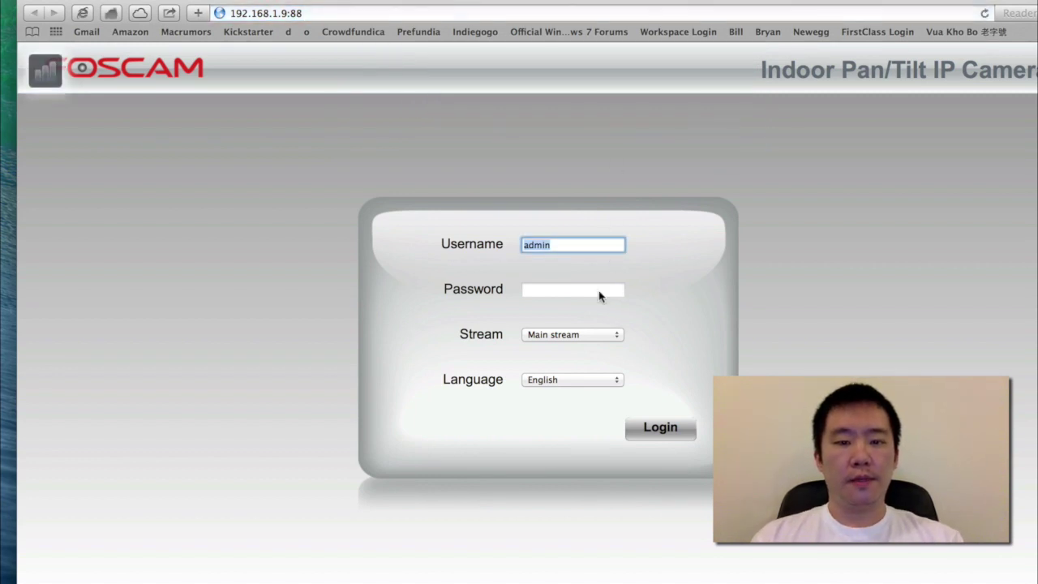
{"action": "left_click", "coordinate": [661, 429]}
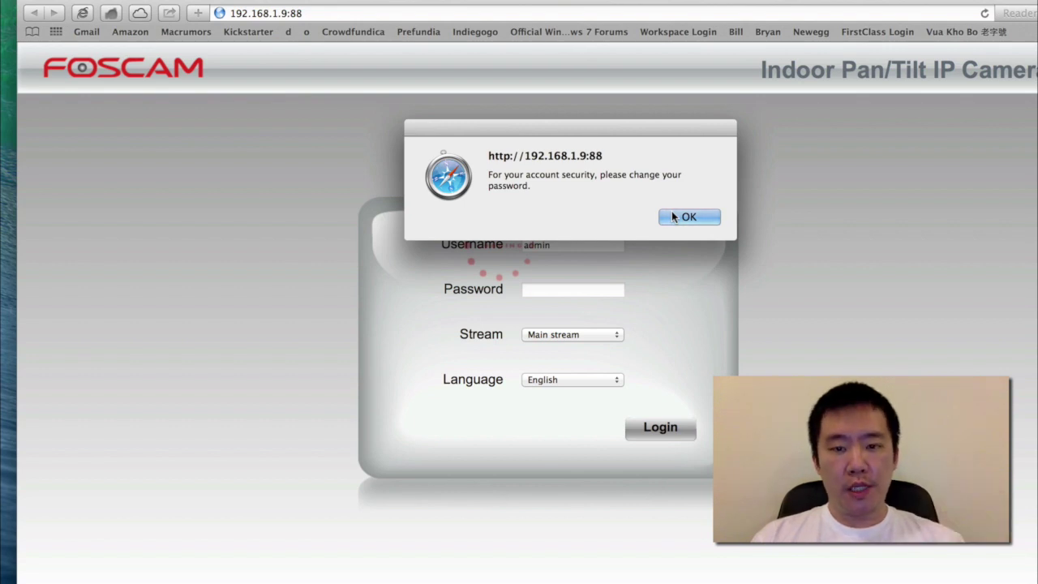
{"action": "left_click", "coordinate": [672, 217]}
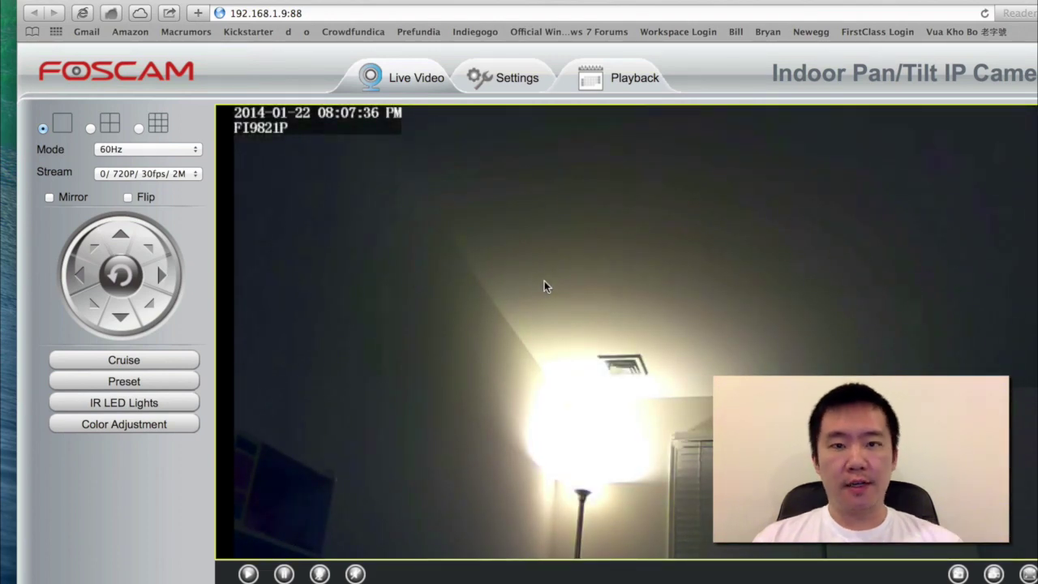
Change the admin user account's password in the camera's basic settings, entering a new password.
{"action": "left_click", "coordinate": [519, 81]}
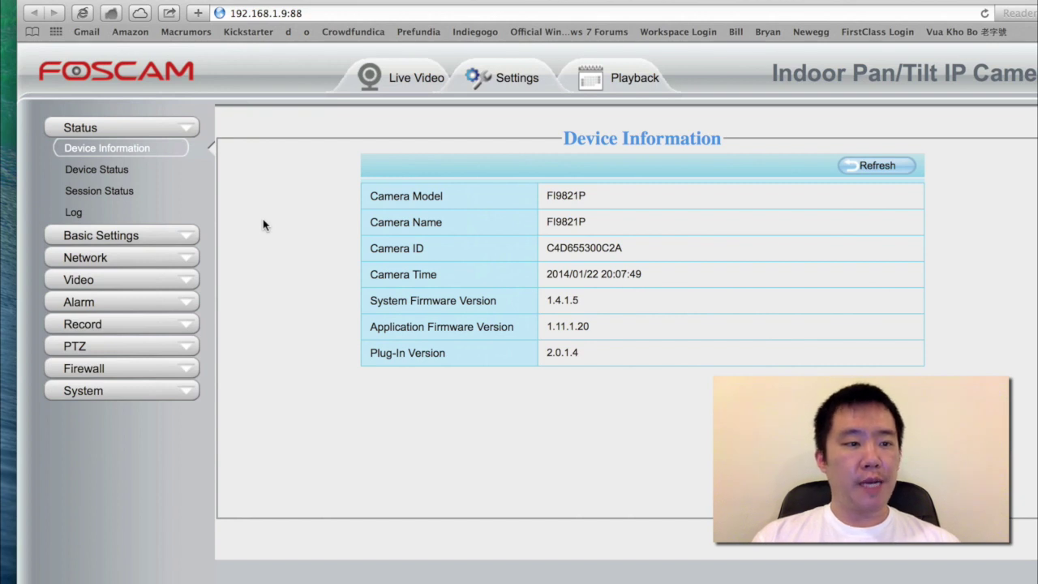
{"action": "left_click", "coordinate": [186, 236]}
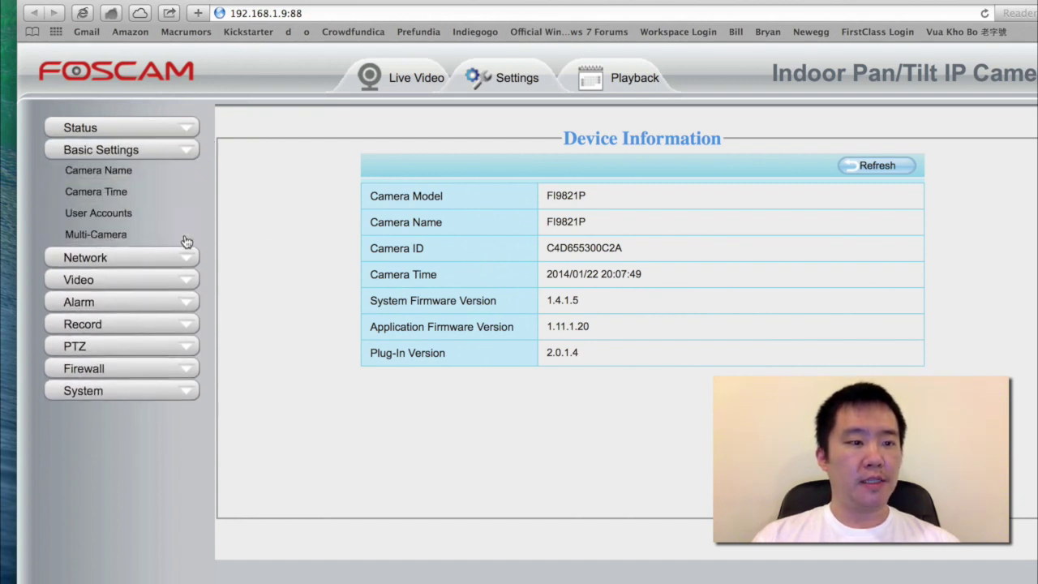
{"action": "left_click", "coordinate": [92, 212]}
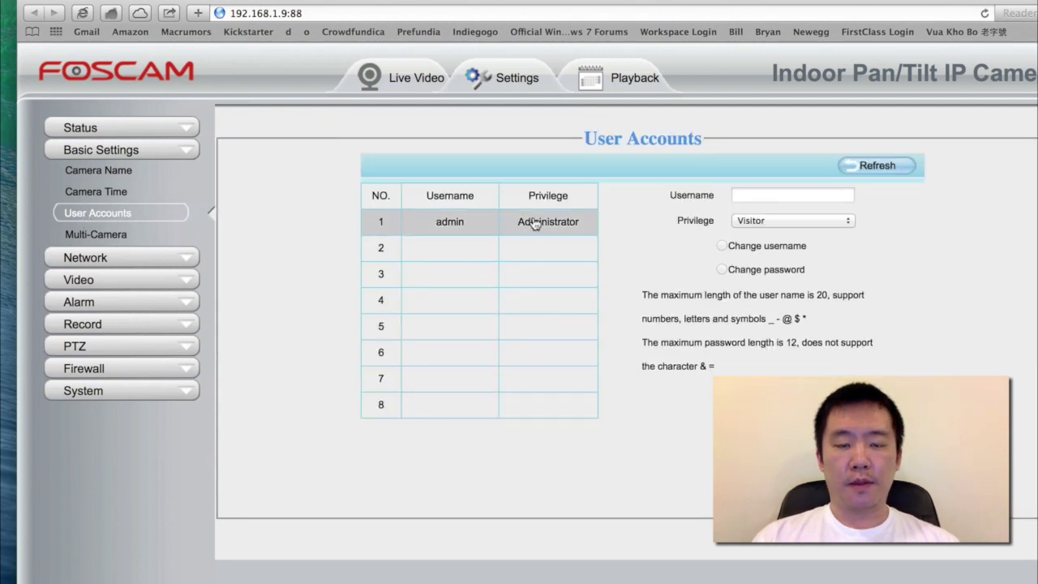
{"action": "left_click", "coordinate": [451, 225]}
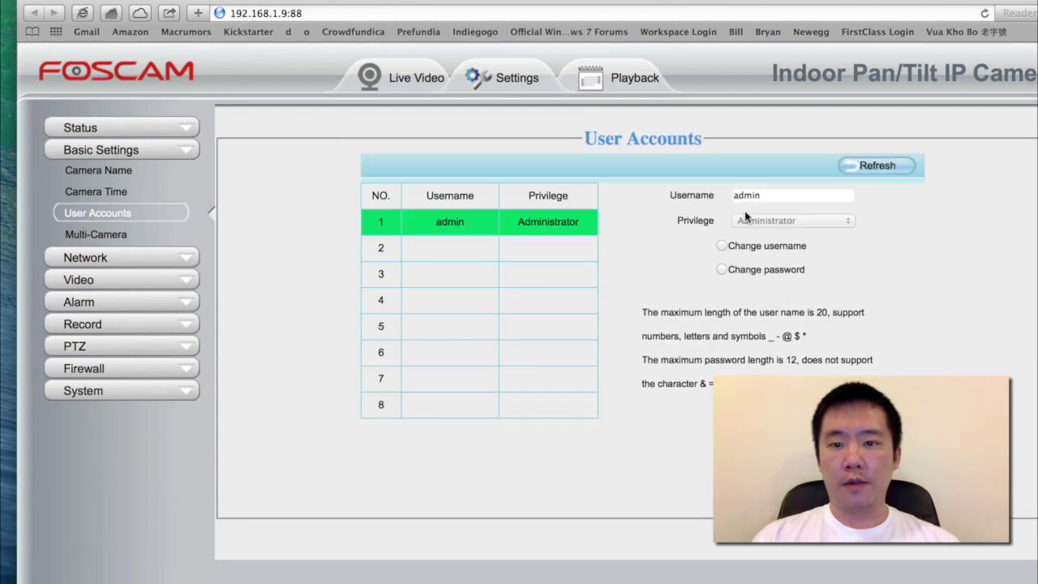
{"action": "left_click", "coordinate": [722, 270]}
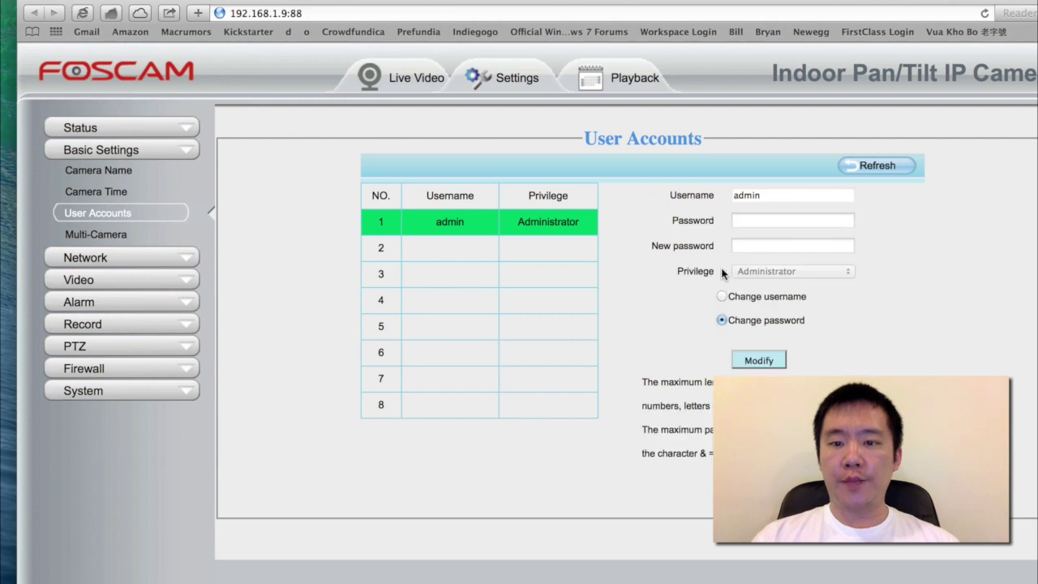
{"action": "left_click", "coordinate": [776, 225]}
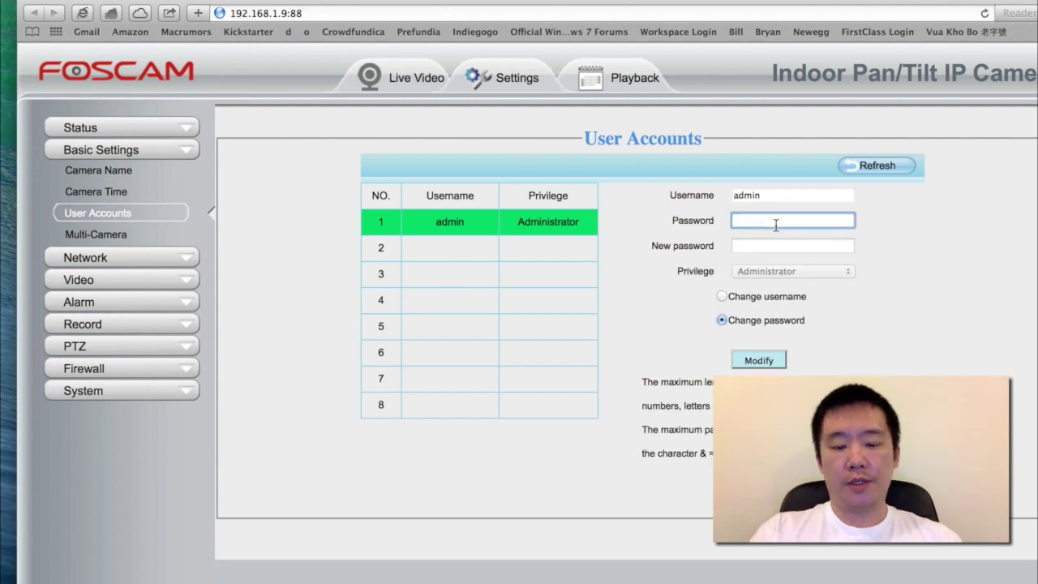
{"action": "left_click", "coordinate": [792, 244]}
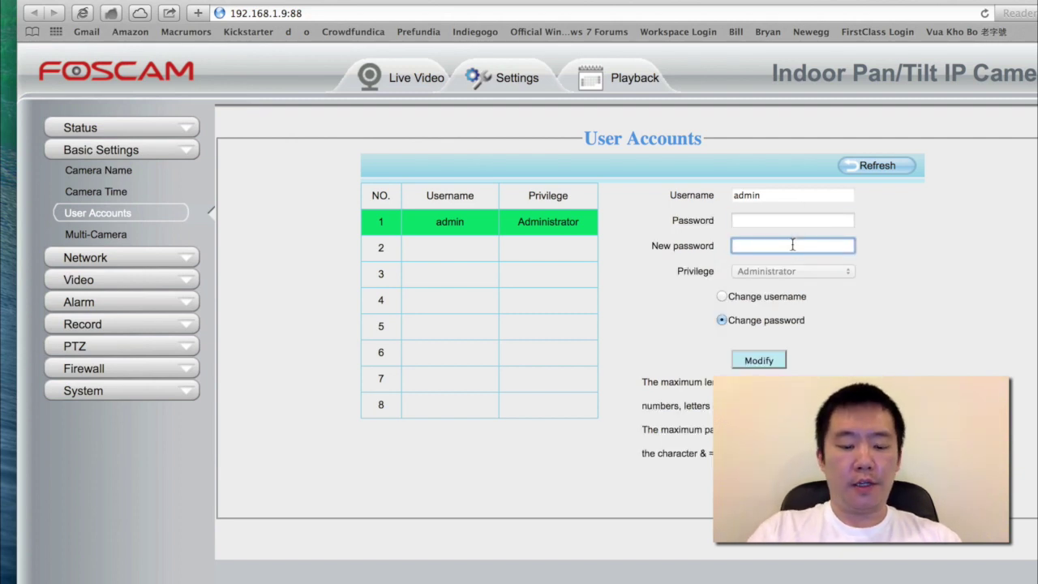
{"action": "left_click", "coordinate": [780, 365]}
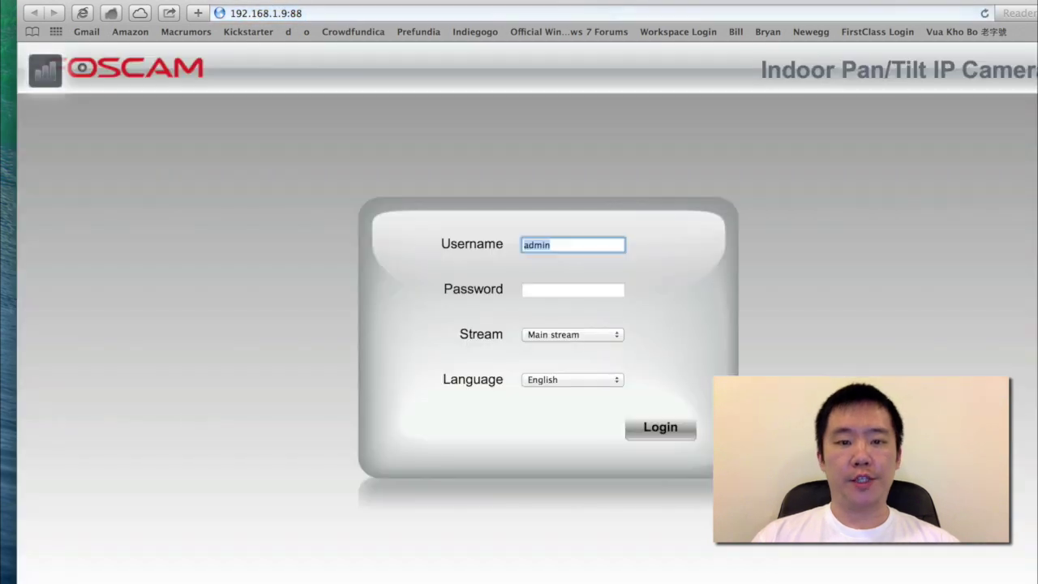
Log back in to the camera at 192.168.1.9:88 as admin, entering the new account password.
{"action": "left_click", "coordinate": [604, 293]}
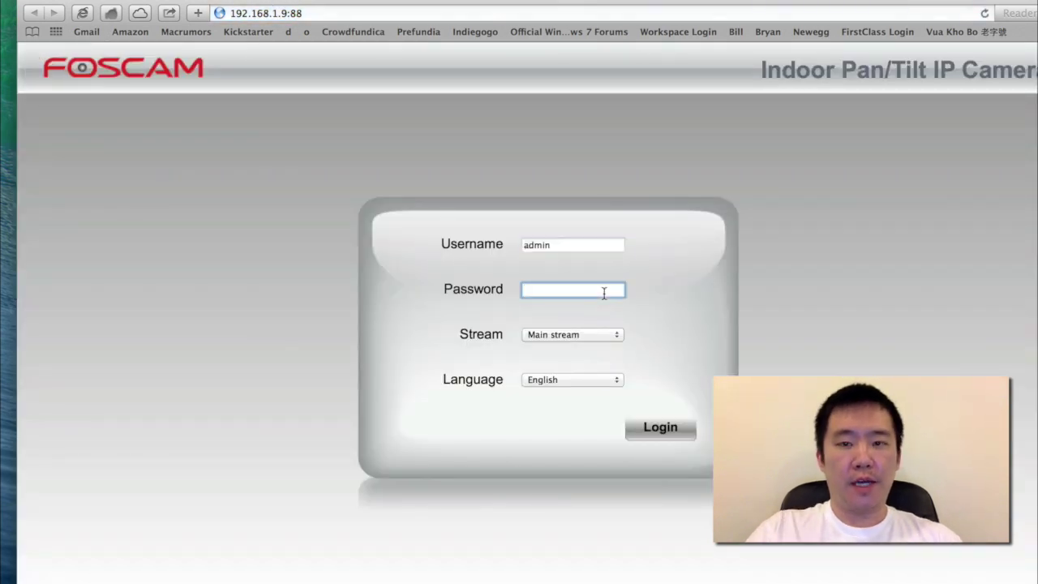
{"action": "type", "text": "•••••••••"}
{"action": "key", "text": "Return"}
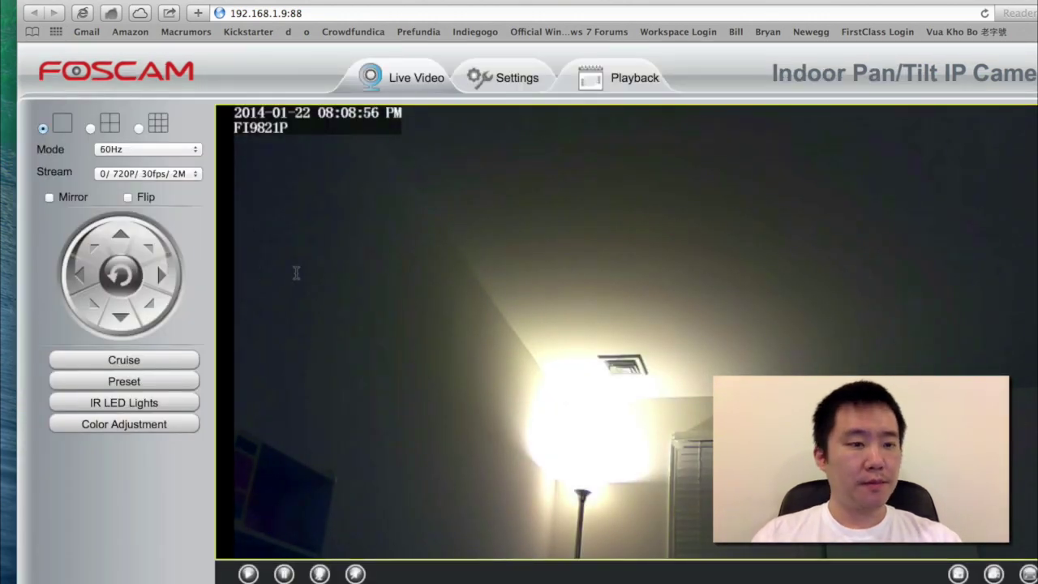
In the camera's wireless settings, scan for networks, choose JQJRC, enter the Wi-Fi password and save the connection.
{"action": "left_click", "coordinate": [513, 89]}
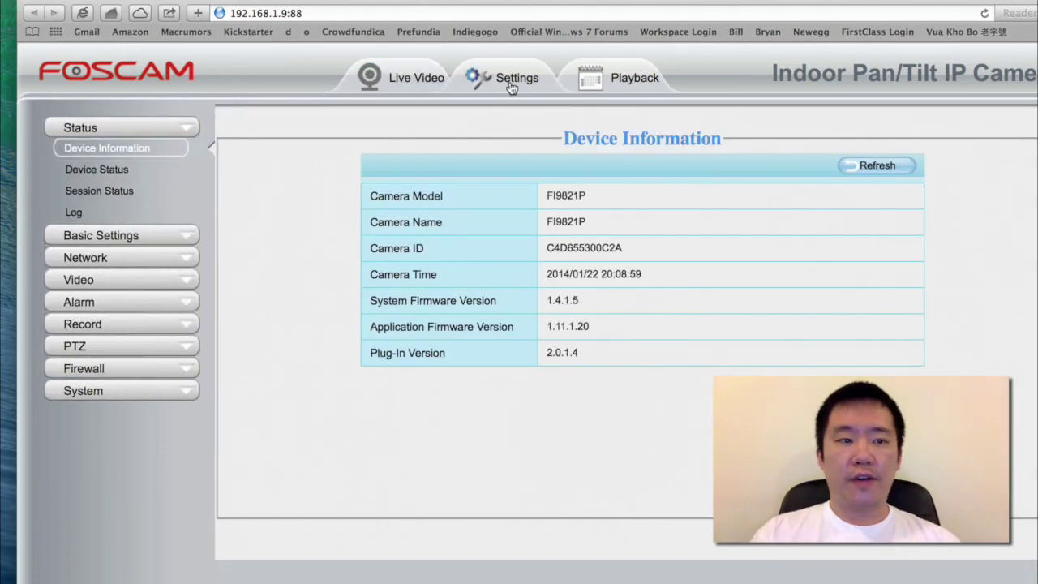
{"action": "left_click", "coordinate": [146, 257]}
{"action": "left_click", "coordinate": [121, 215]}
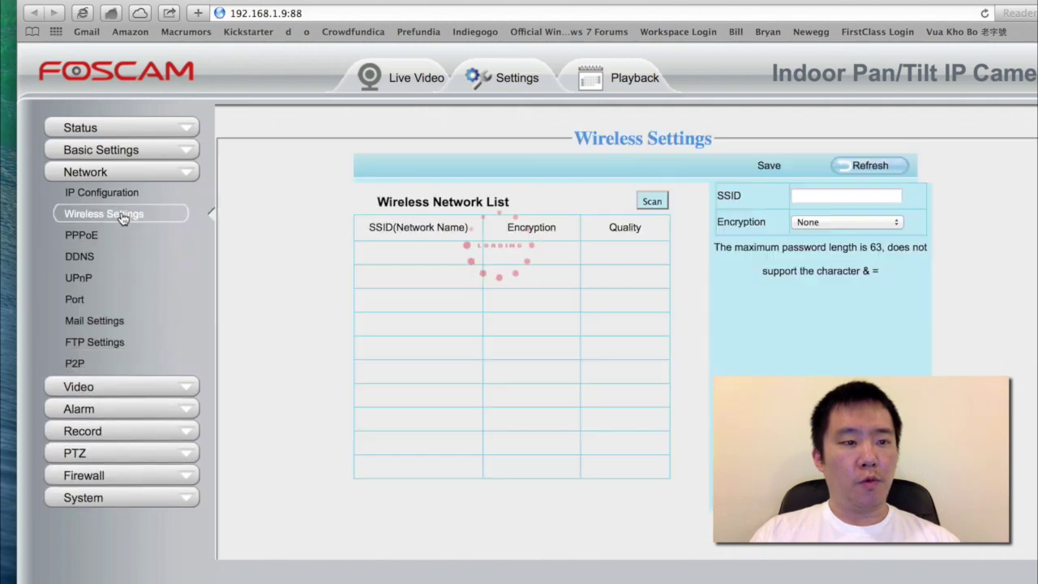
{"action": "left_click", "coordinate": [654, 202]}
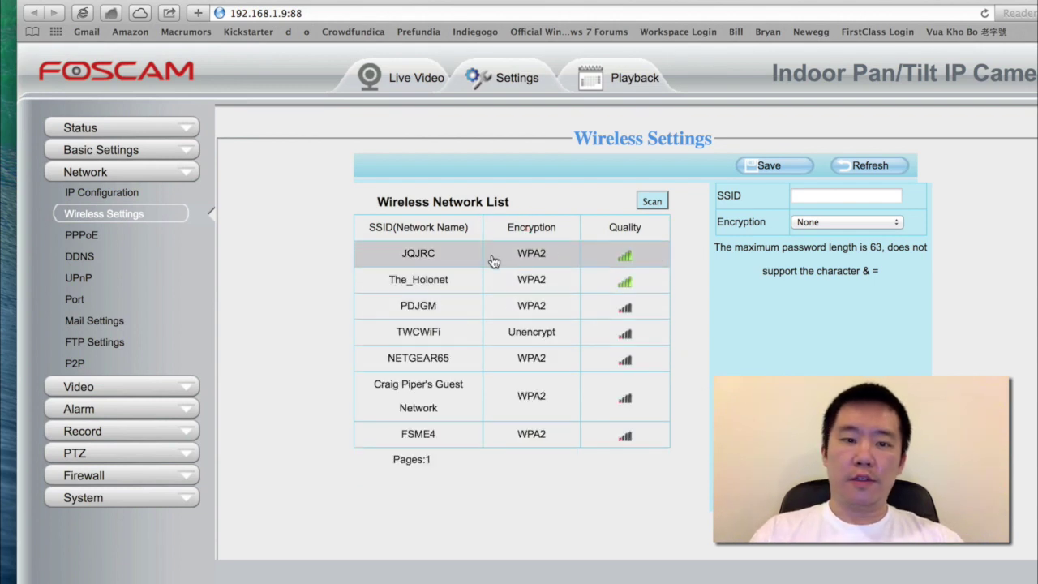
{"action": "left_click", "coordinate": [466, 260]}
{"action": "left_click", "coordinate": [805, 253]}
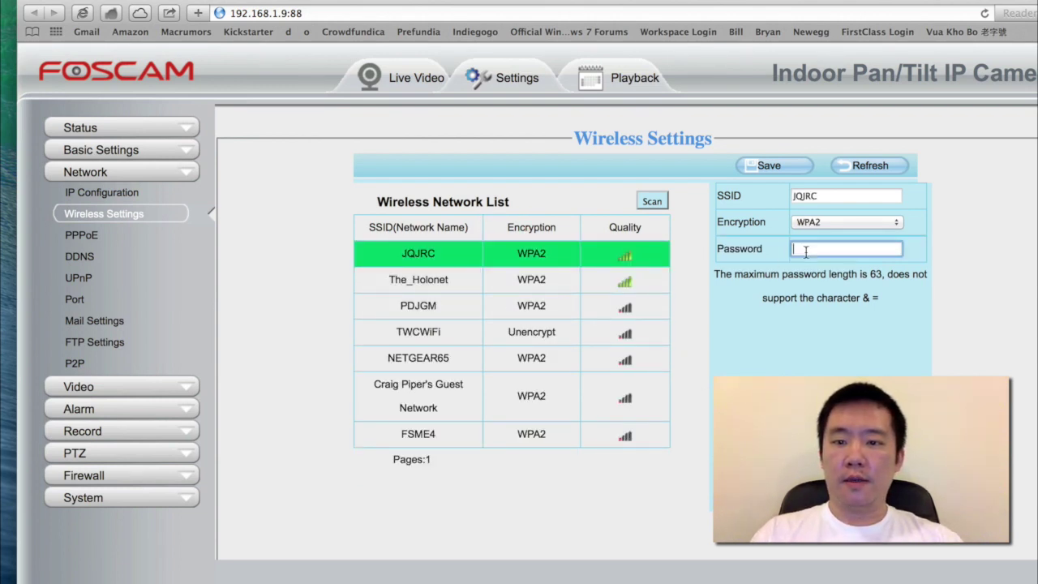
{"action": "key", "text": "super+v"}
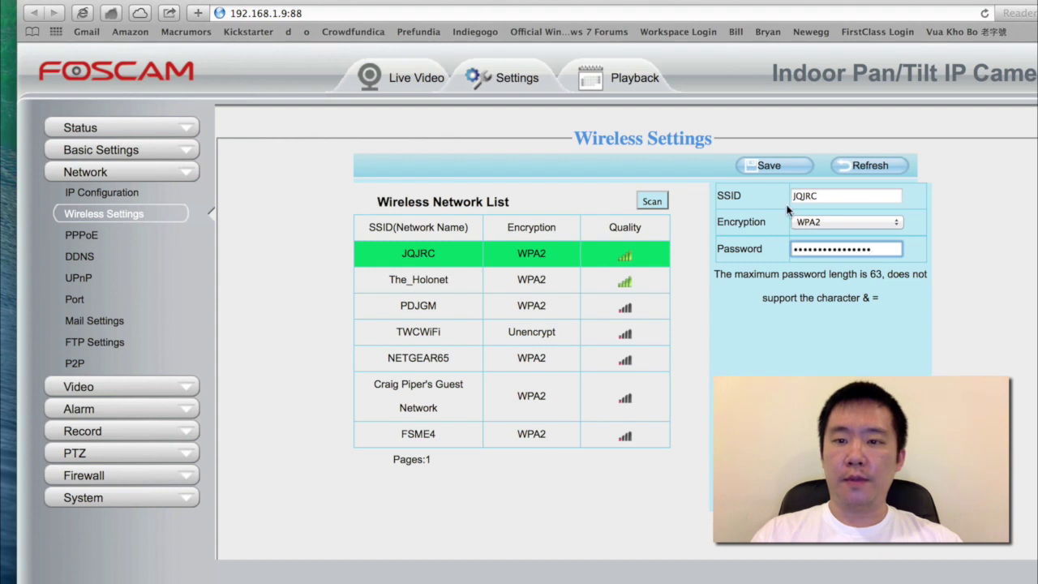
{"action": "left_click", "coordinate": [785, 167]}
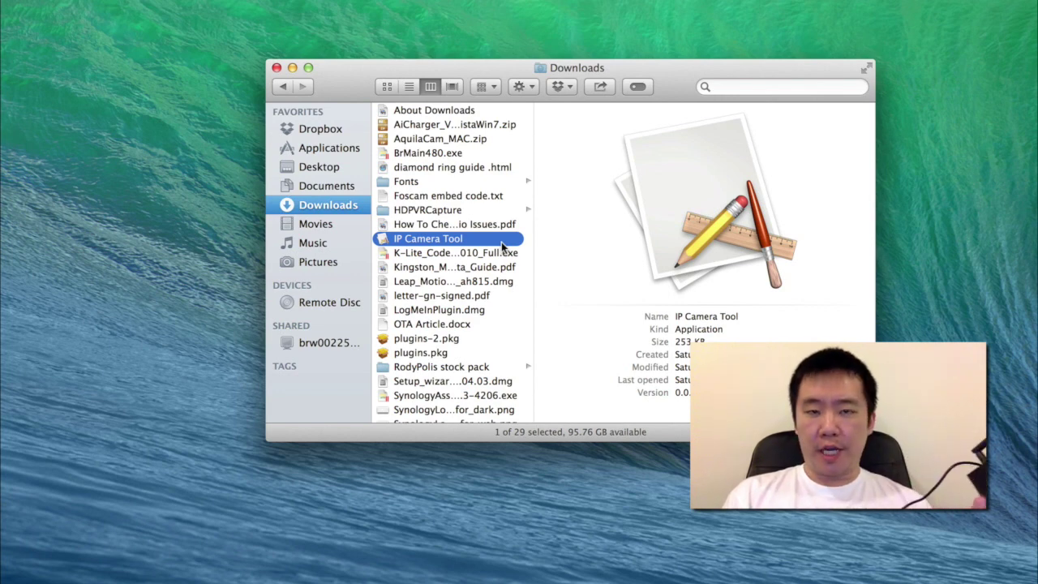
Launch IP Camera Tool from Downloads, open the FI9821P camera's page and log in as admin with the account password.
{"action": "right_click", "coordinate": [502, 245]}
{"action": "left_click", "coordinate": [502, 251]}
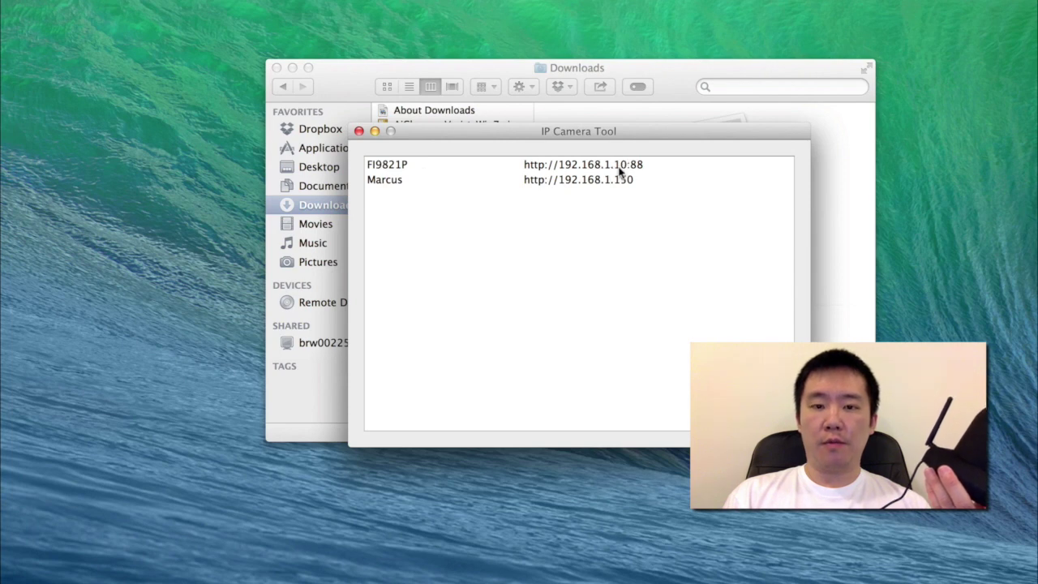
{"action": "double_click", "coordinate": [418, 167]}
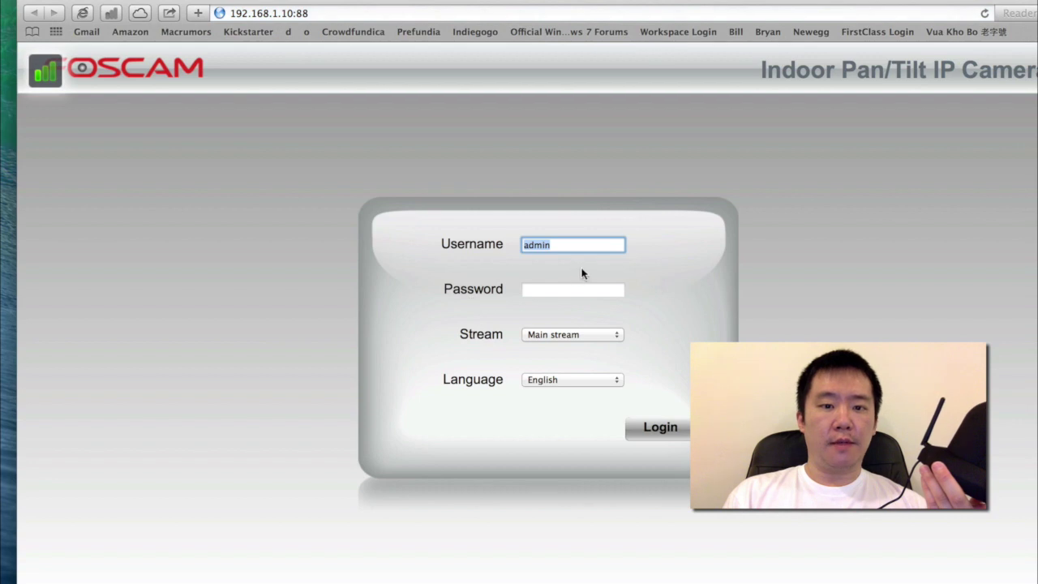
{"action": "left_click", "coordinate": [570, 288]}
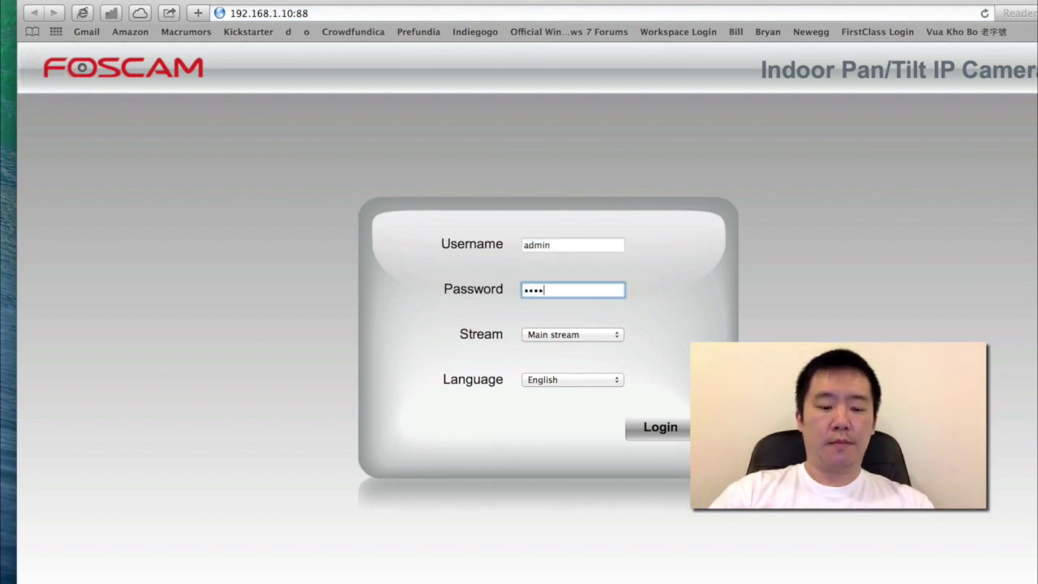
{"action": "type", "text": "******"}
{"action": "key", "text": "Return"}
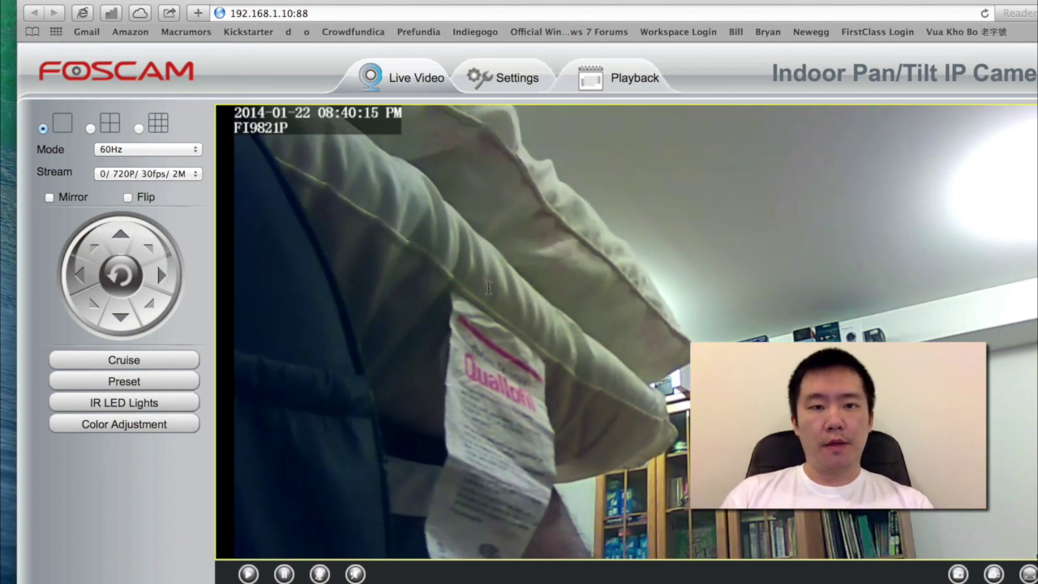
Set the camera's PTZ start-up option to Disable Start-Up and save it.
{"action": "left_click", "coordinate": [513, 85]}
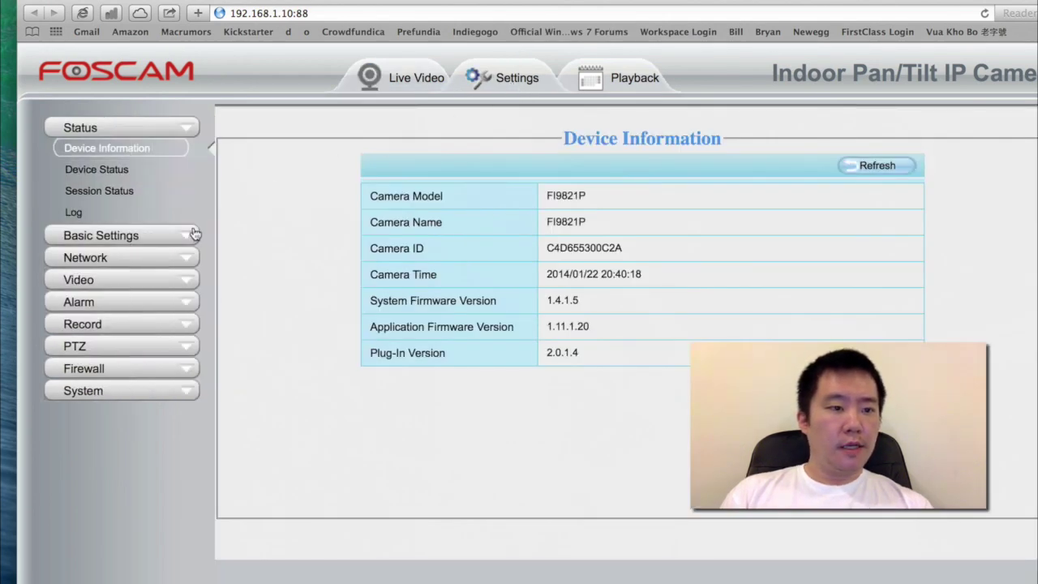
{"action": "left_click", "coordinate": [130, 358]}
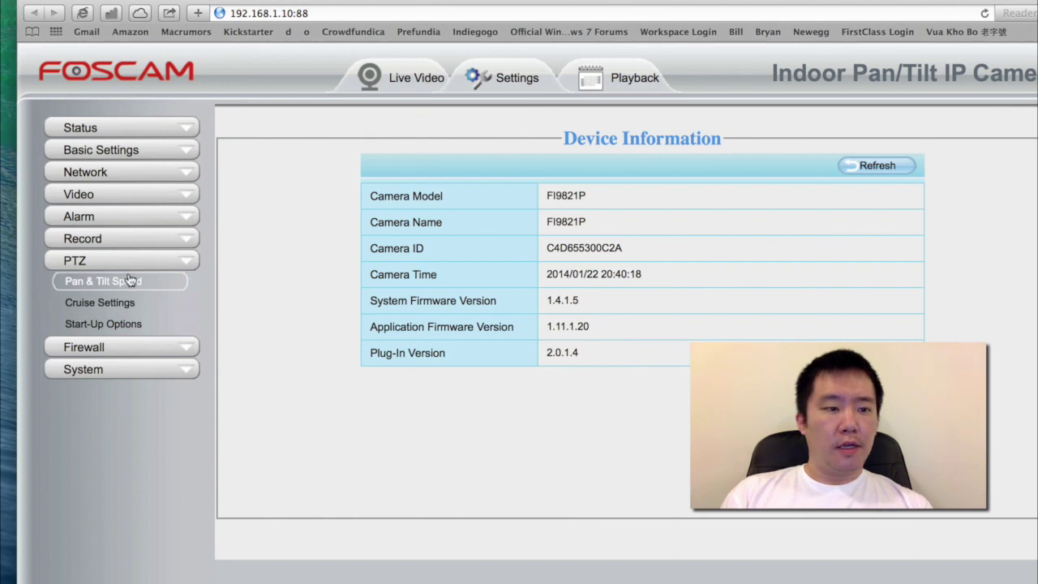
{"action": "left_click", "coordinate": [121, 323]}
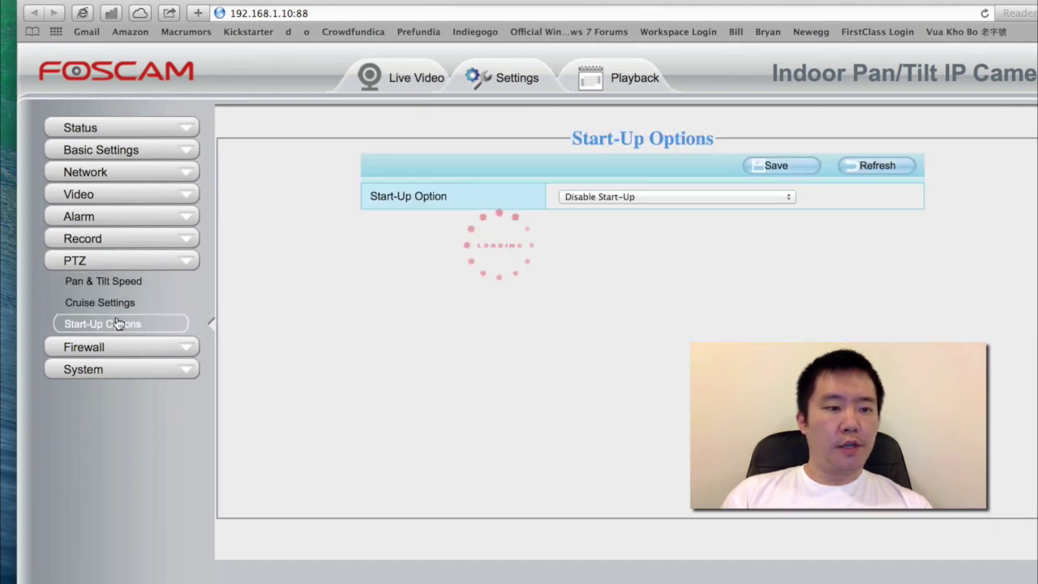
{"action": "left_click", "coordinate": [673, 196]}
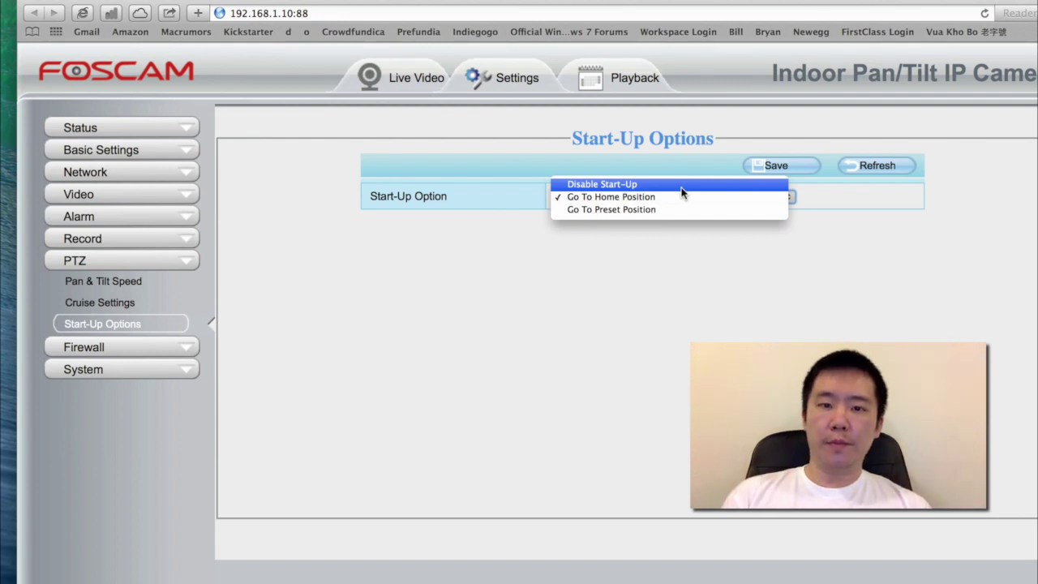
{"action": "left_click", "coordinate": [681, 186]}
{"action": "left_click", "coordinate": [803, 165]}
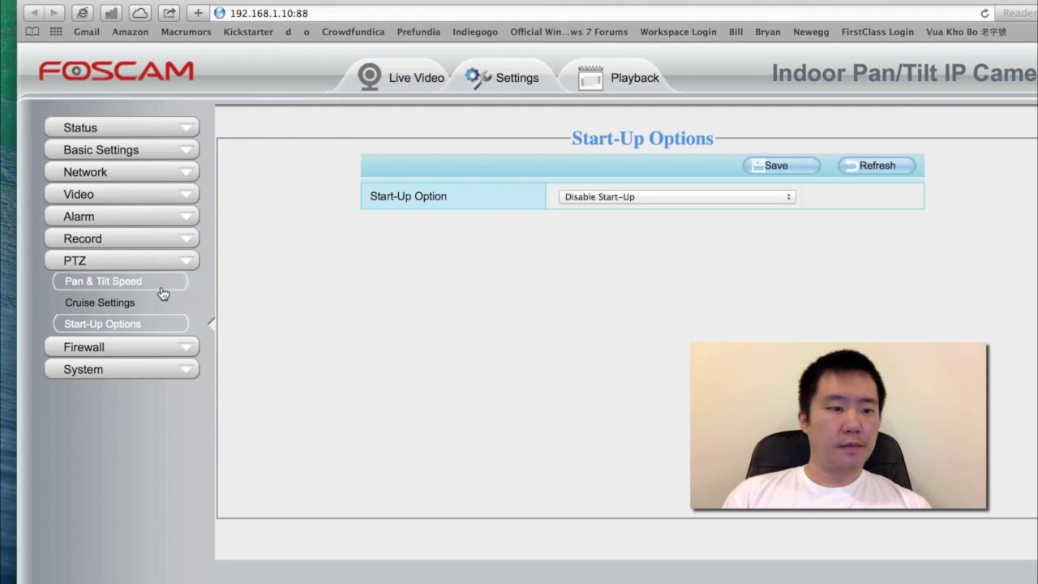
In the camera's IP configuration, turn off obtaining the IP from DHCP and set IP address 192.168.1.160 and gateway 192.168.1.1.
{"action": "left_click", "coordinate": [140, 198]}
{"action": "left_click", "coordinate": [136, 198]}
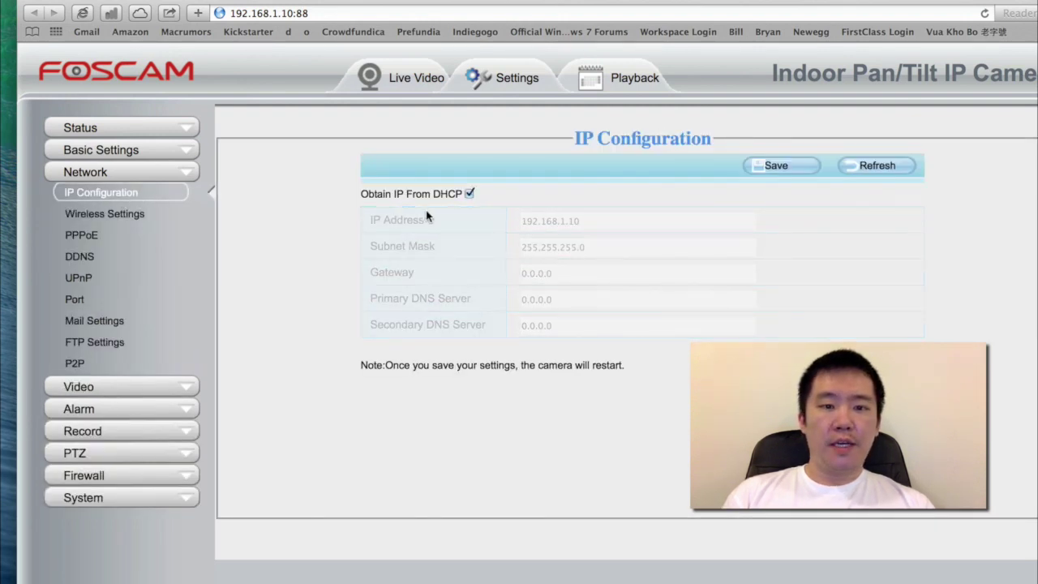
{"action": "left_click", "coordinate": [469, 194]}
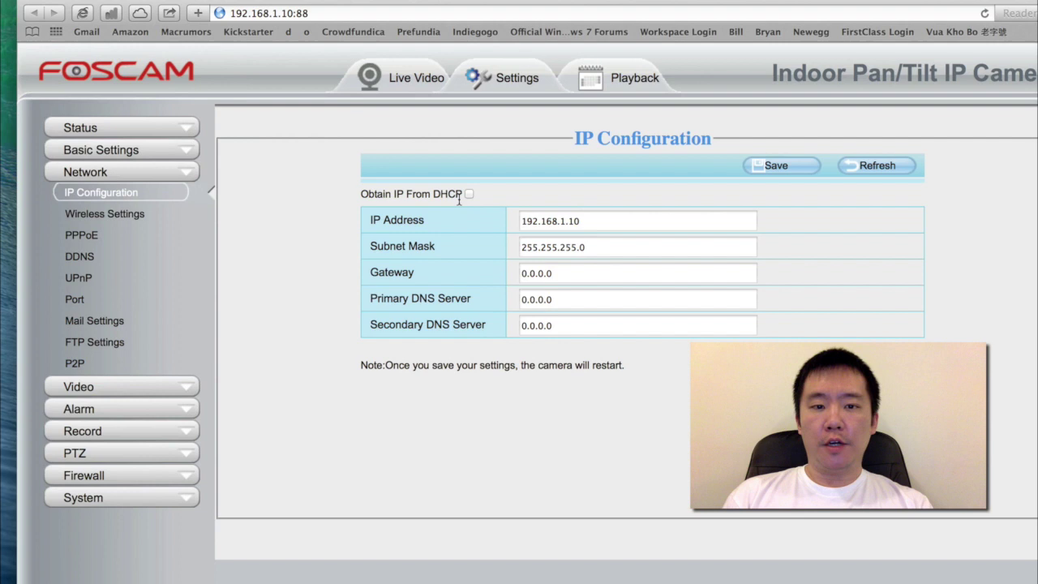
{"action": "left_click", "coordinate": [592, 222]}
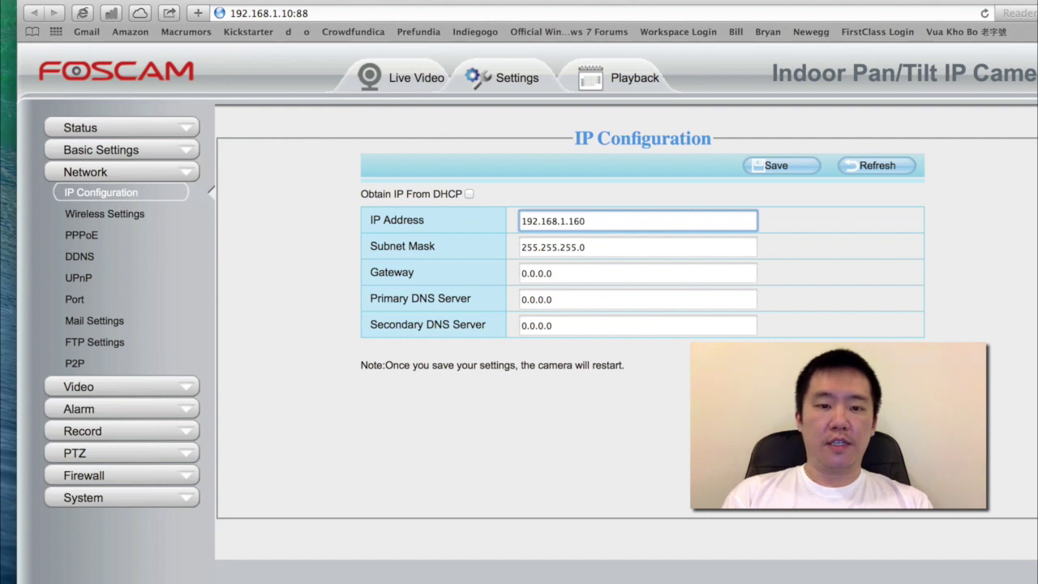
{"action": "left_click", "coordinate": [626, 278]}
{"action": "key", "text": "super+a"}
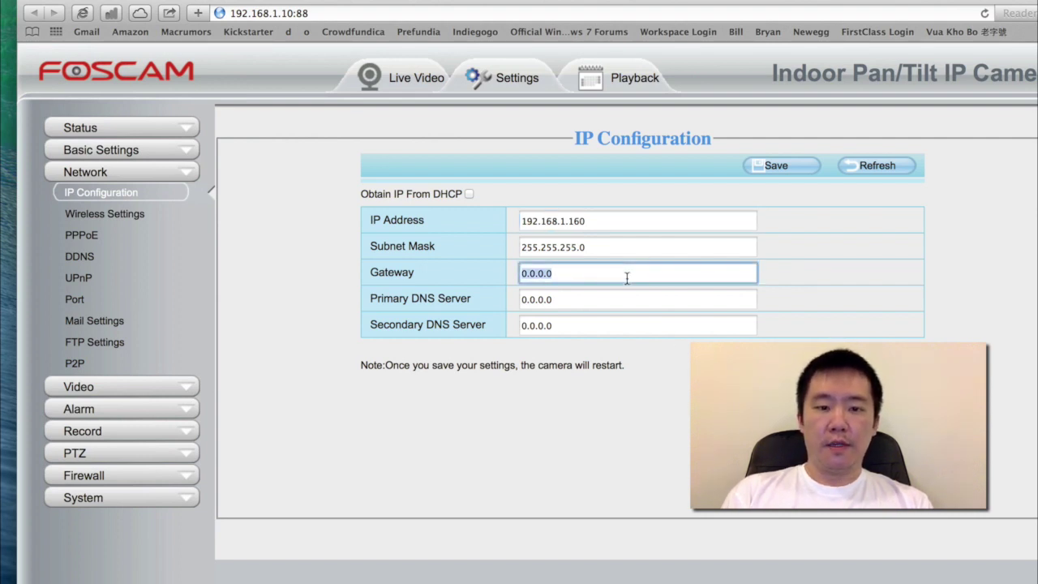
{"action": "type", "text": "192.168.1.1"}
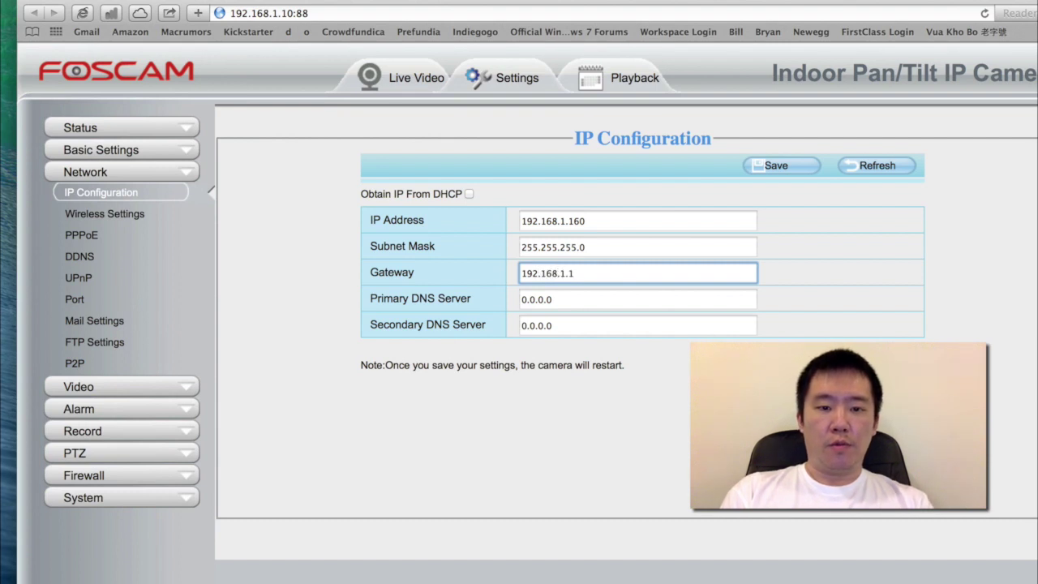
Set the primary DNS server to 192.168.1.1.
{"action": "left_click", "coordinate": [521, 300]}
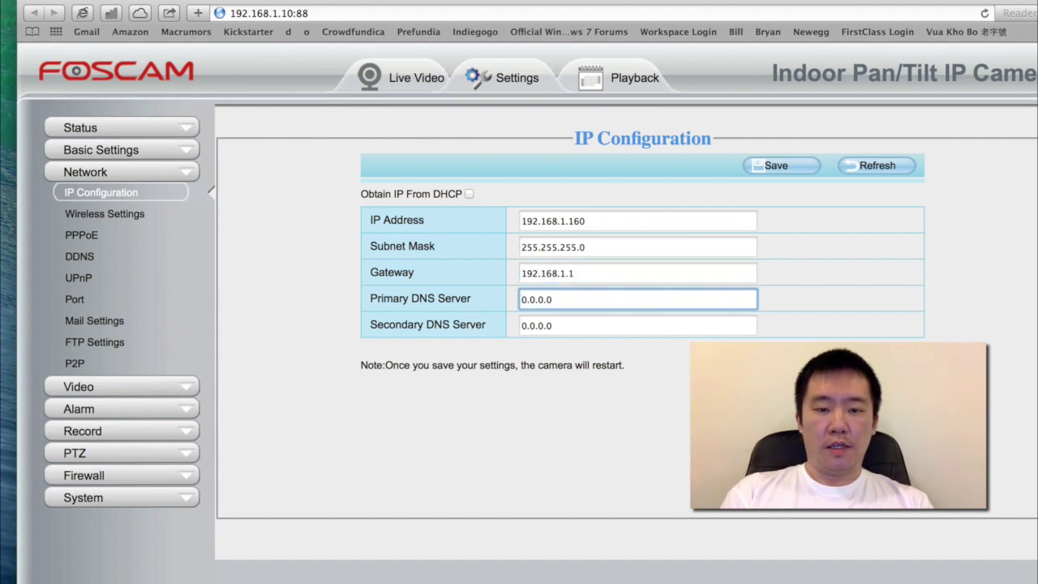
{"action": "left_click_drag", "start_coordinate": [538, 299], "coordinate": [521, 299]}
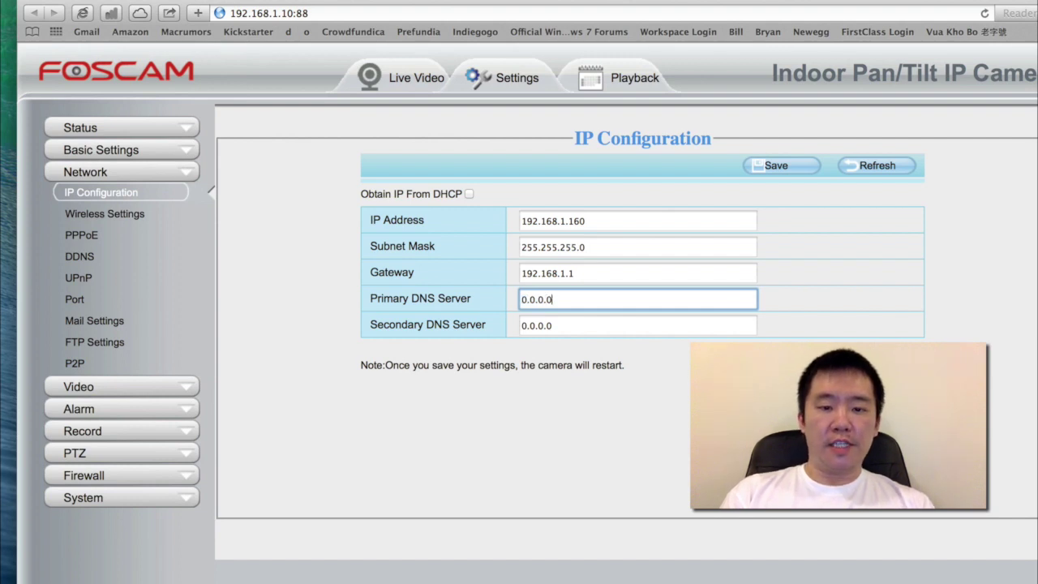
{"action": "key", "text": "BackSpace"}
{"action": "key", "text": "BackSpace"}
{"action": "key", "text": "BackSpace"}
{"action": "key", "text": "BackSpace"}
{"action": "key", "text": "BackSpace"}
{"action": "key", "text": "BackSpace"}
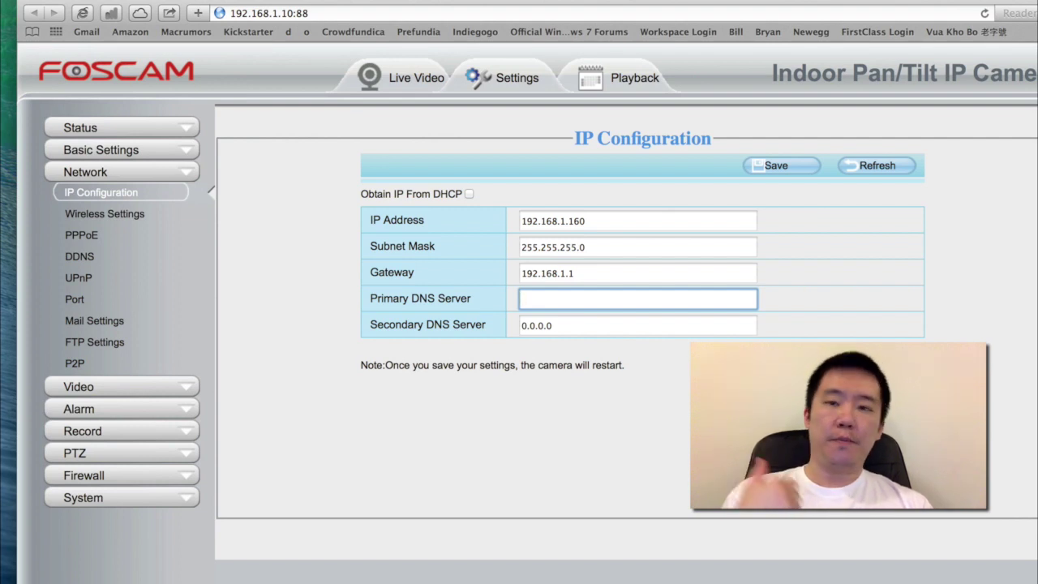
{"action": "type", "text": ".168.1"}
{"action": "key", "text": "Tab"}
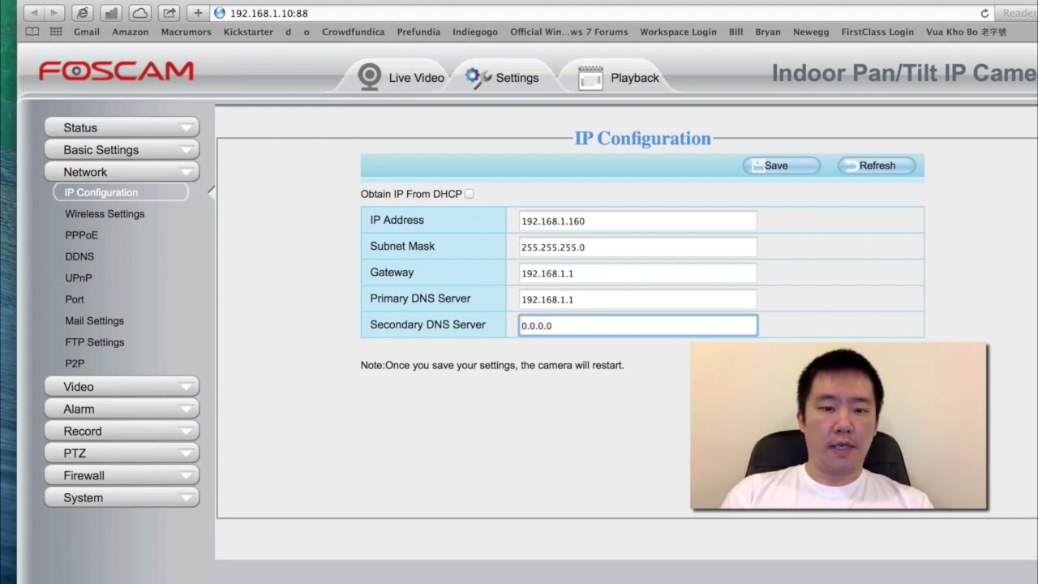
Set the secondary DNS server to 192.168.1.1 and save the IP configuration.
{"action": "key", "text": "Right"}
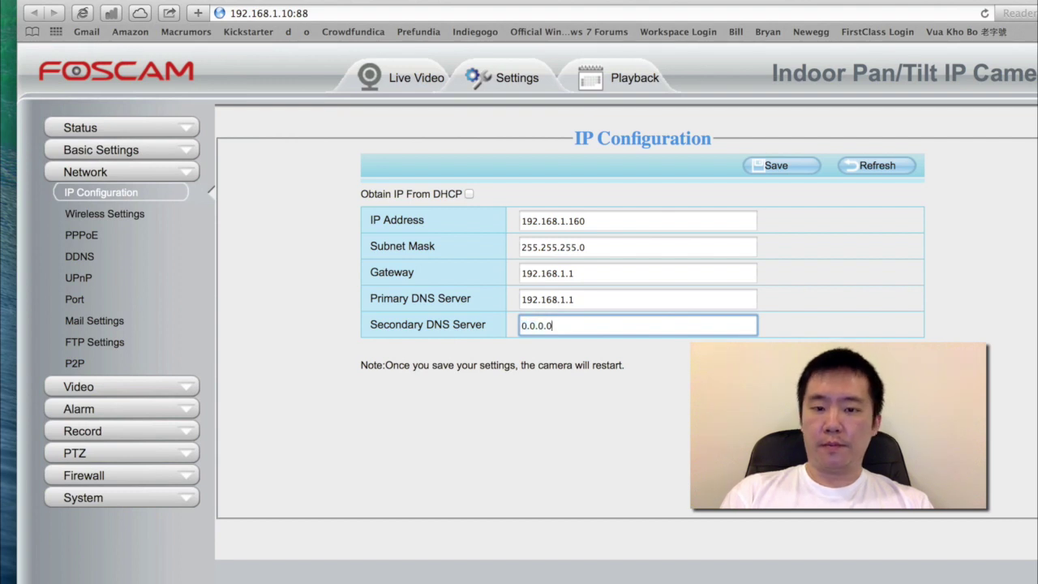
{"action": "key", "text": "BackSpace"}
{"action": "key", "text": "BackSpace"}
{"action": "key", "text": "BackSpace"}
{"action": "key", "text": "BackSpace"}
{"action": "key", "text": "BackSpace"}
{"action": "key", "text": "BackSpace"}
{"action": "key", "text": "BackSpace"}
{"action": "type", "text": "192.168.1.1"}
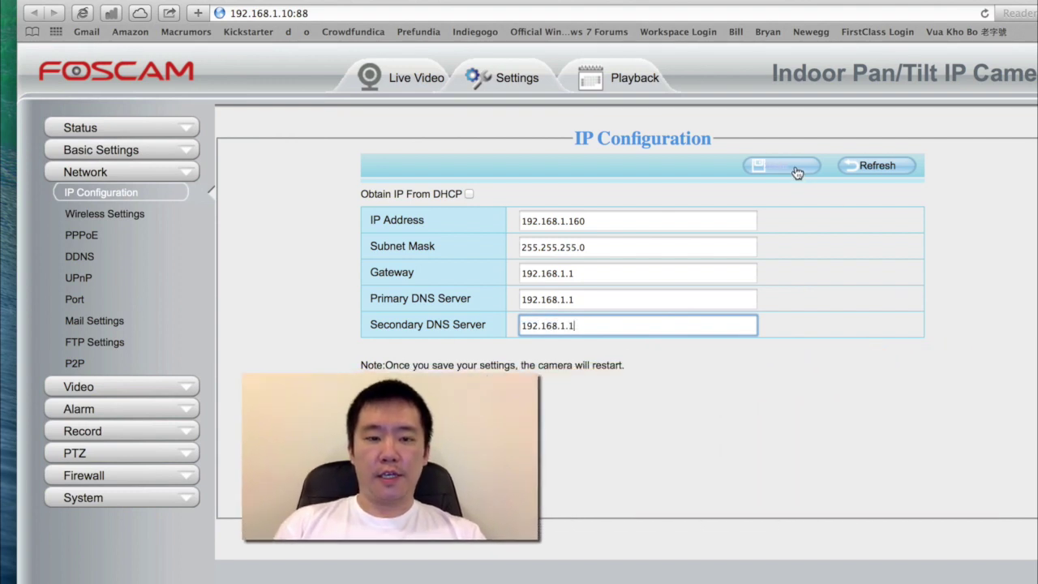
{"action": "left_click", "coordinate": [797, 172]}
{"action": "left_click", "coordinate": [687, 217]}
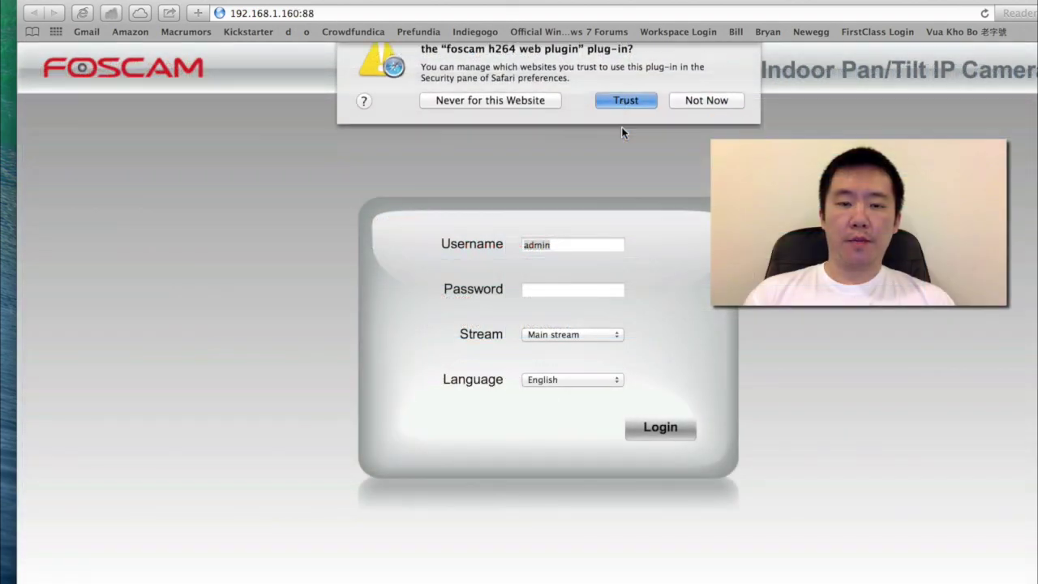
Trust the foscam h264 web plugin for 192.168.1.160 and log in as admin with the account password.
{"action": "left_click", "coordinate": [625, 101]}
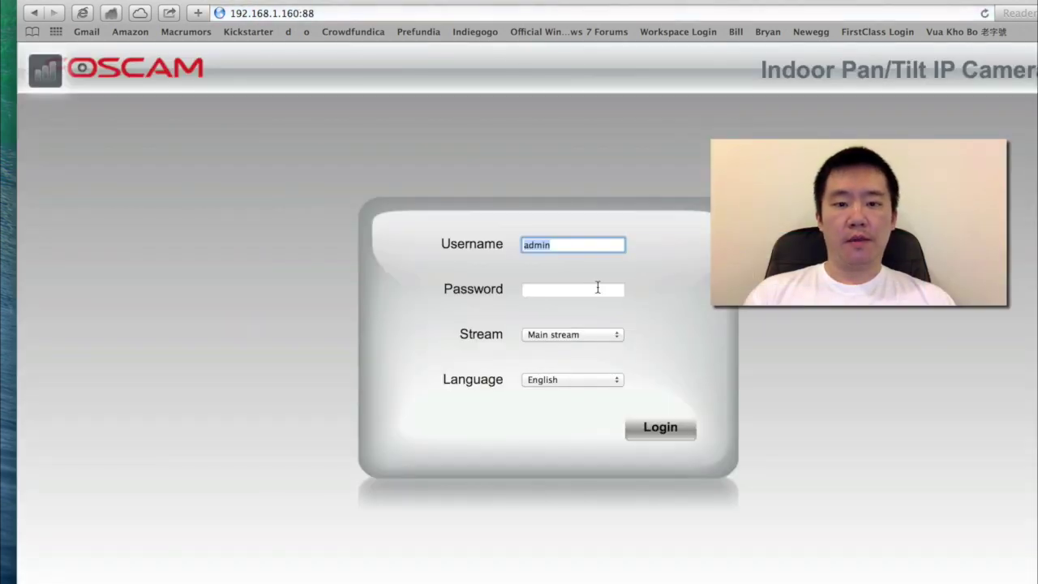
{"action": "left_click", "coordinate": [597, 289]}
{"action": "type", "text": "********"}
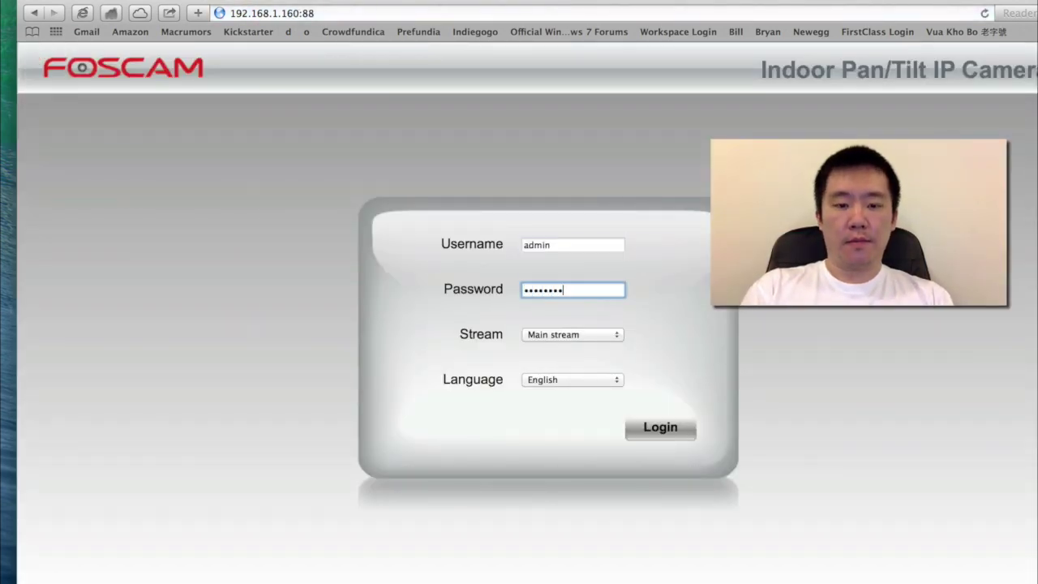
{"action": "key", "text": "Return"}
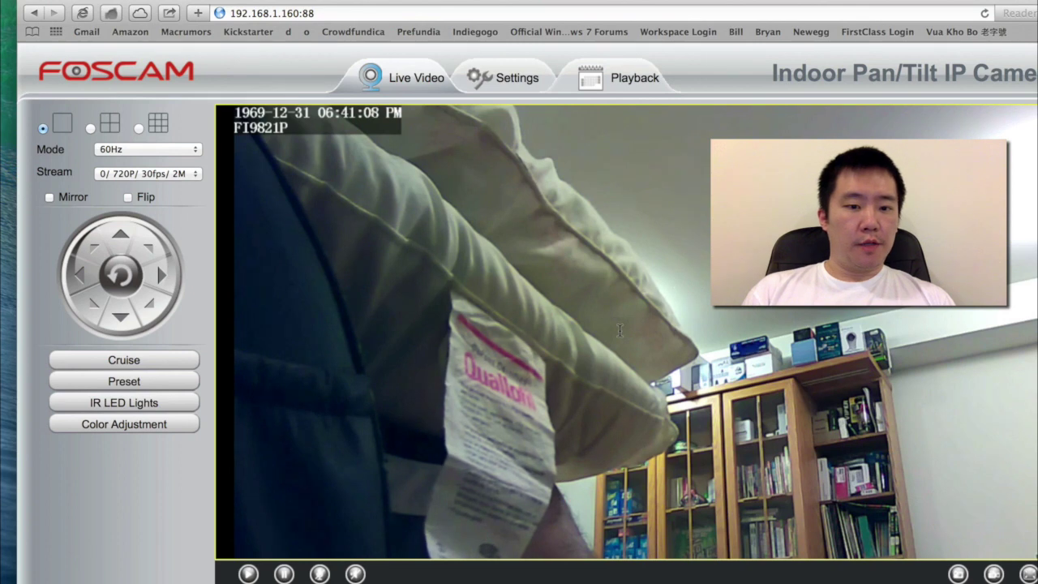
Open the user accounts page in the camera's basic settings.
{"action": "left_click", "coordinate": [504, 86]}
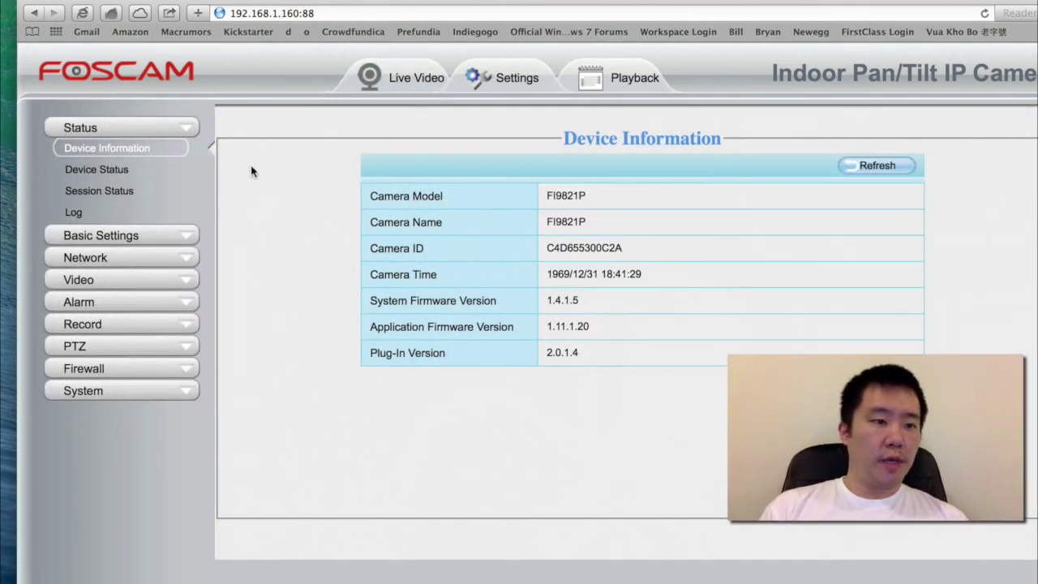
{"action": "left_click", "coordinate": [138, 169]}
{"action": "left_click", "coordinate": [100, 236]}
{"action": "left_click", "coordinate": [97, 212]}
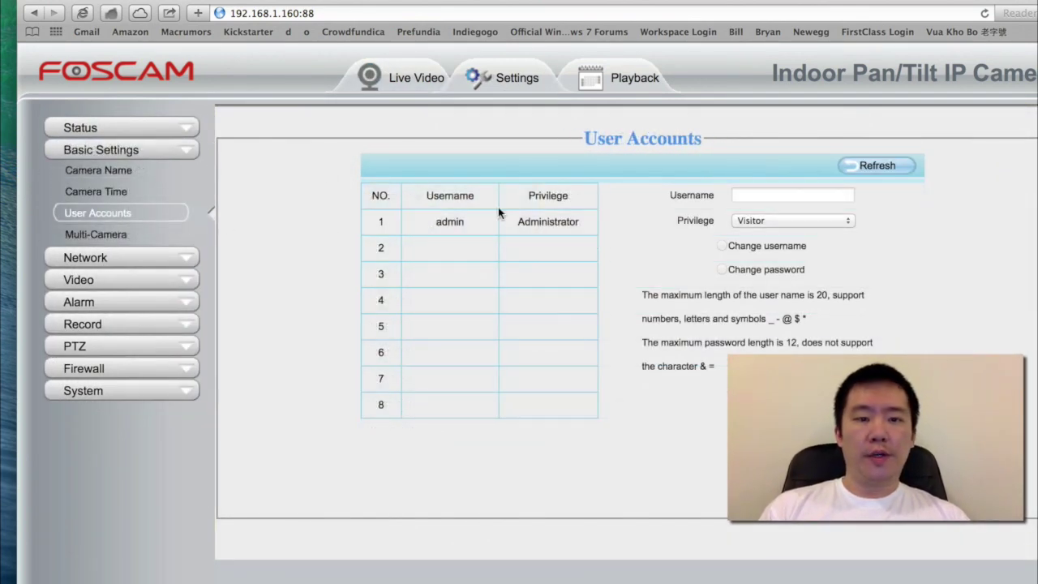
Add a user in account slot 2 with username operator, an account password and the Operator privilege.
{"action": "left_click", "coordinate": [464, 247]}
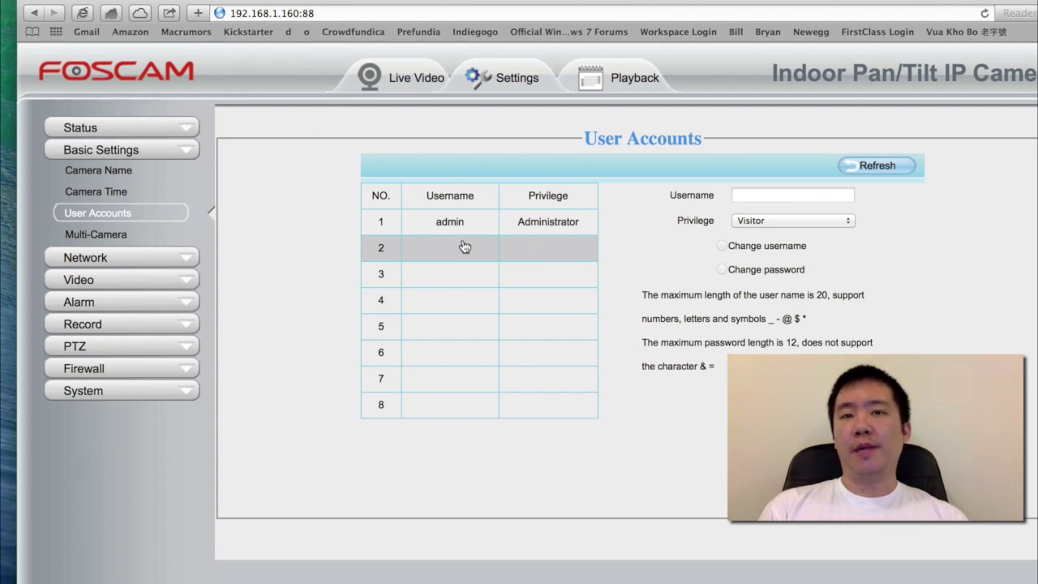
{"action": "left_click", "coordinate": [478, 248]}
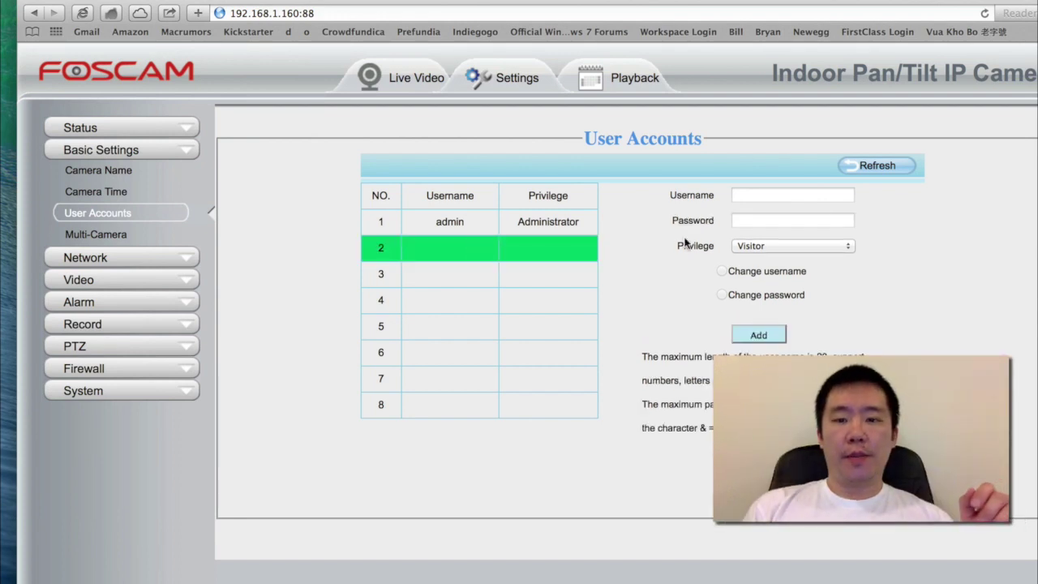
{"action": "left_click", "coordinate": [817, 199]}
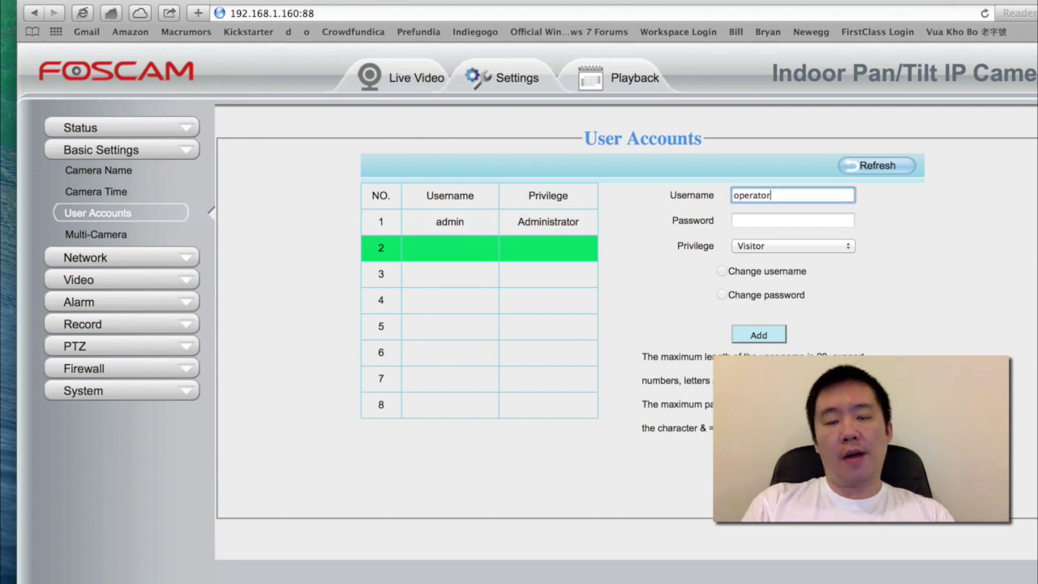
{"action": "key", "text": "Tab"}
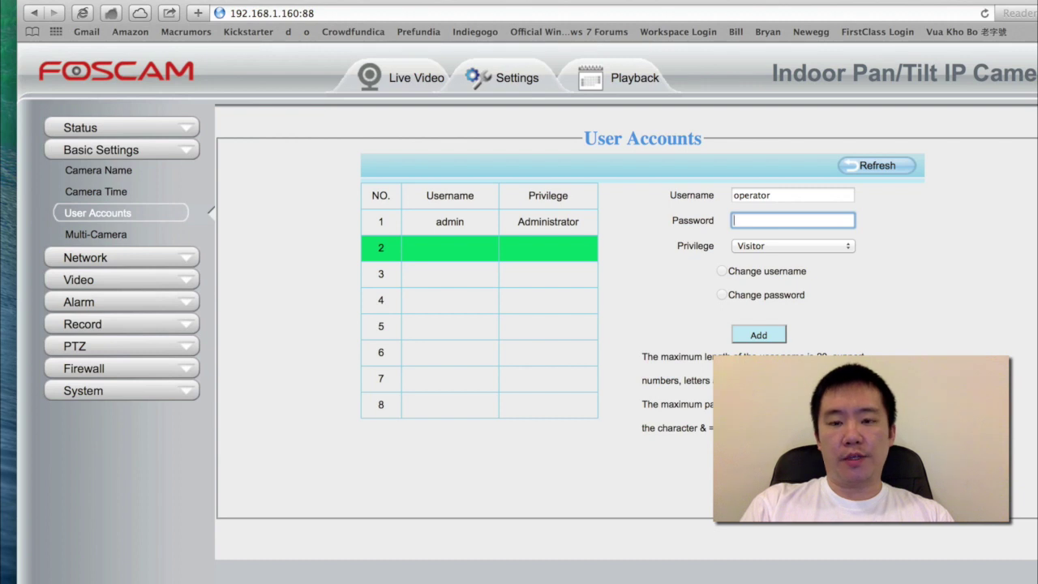
{"action": "left_click", "coordinate": [848, 245]}
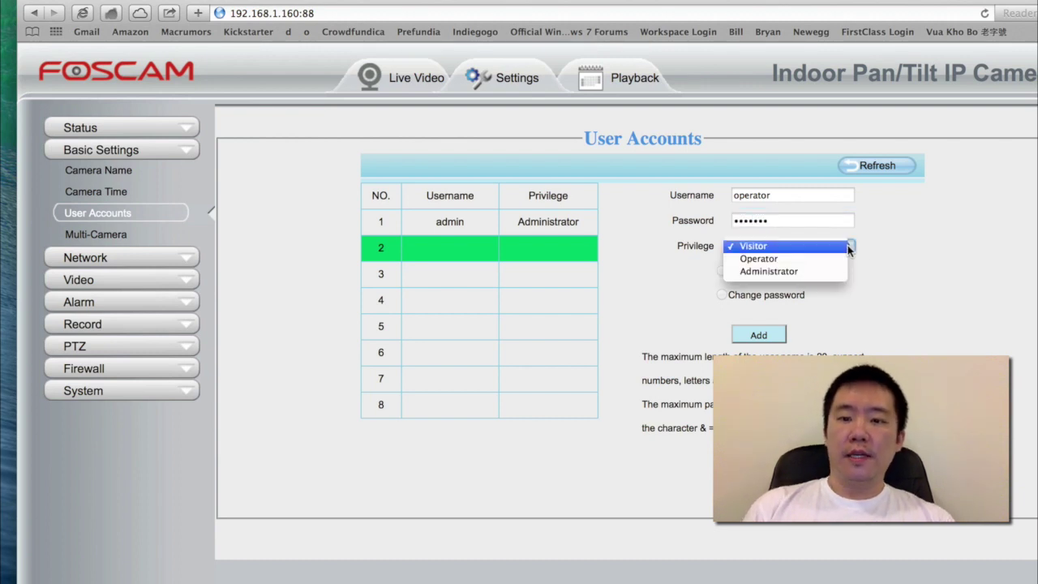
{"action": "left_click", "coordinate": [836, 258]}
{"action": "left_click", "coordinate": [911, 263]}
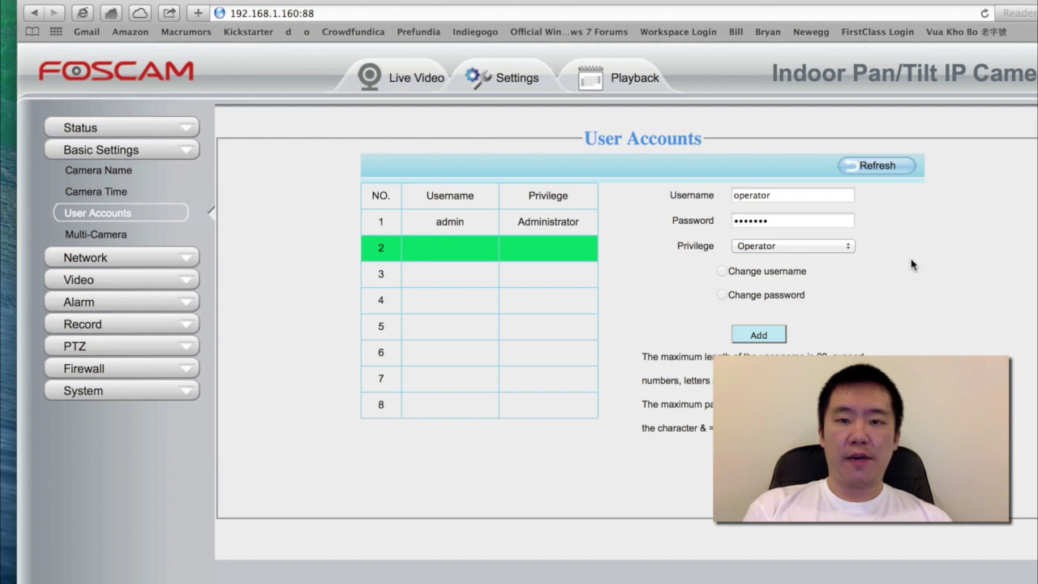
{"action": "left_click", "coordinate": [755, 336]}
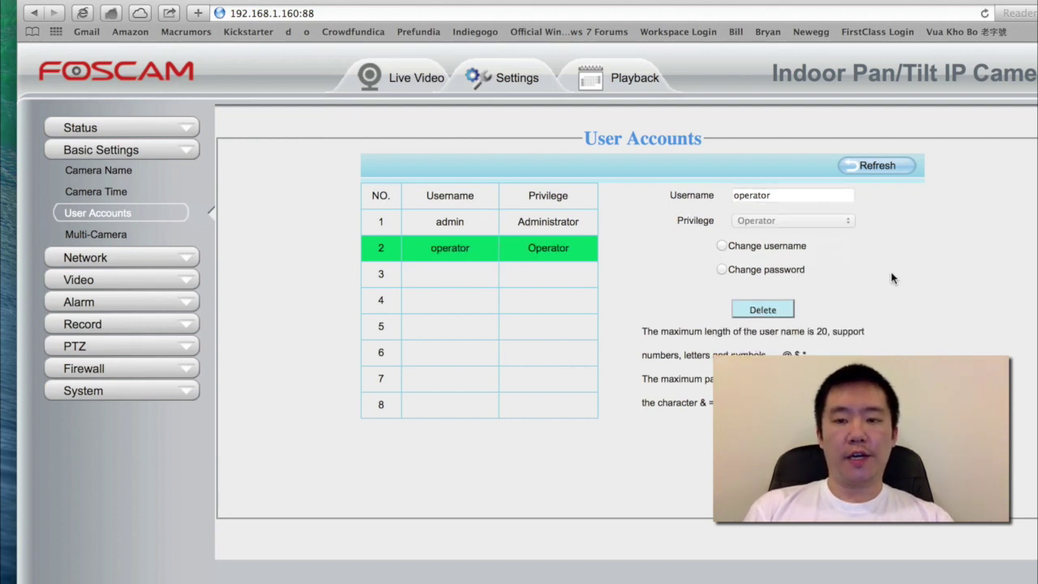
Add the LAN camera at 192.168.1.150 as the 2nd camera in the multi-camera settings, using model MJ and its login username and password.
{"action": "left_click", "coordinate": [118, 235]}
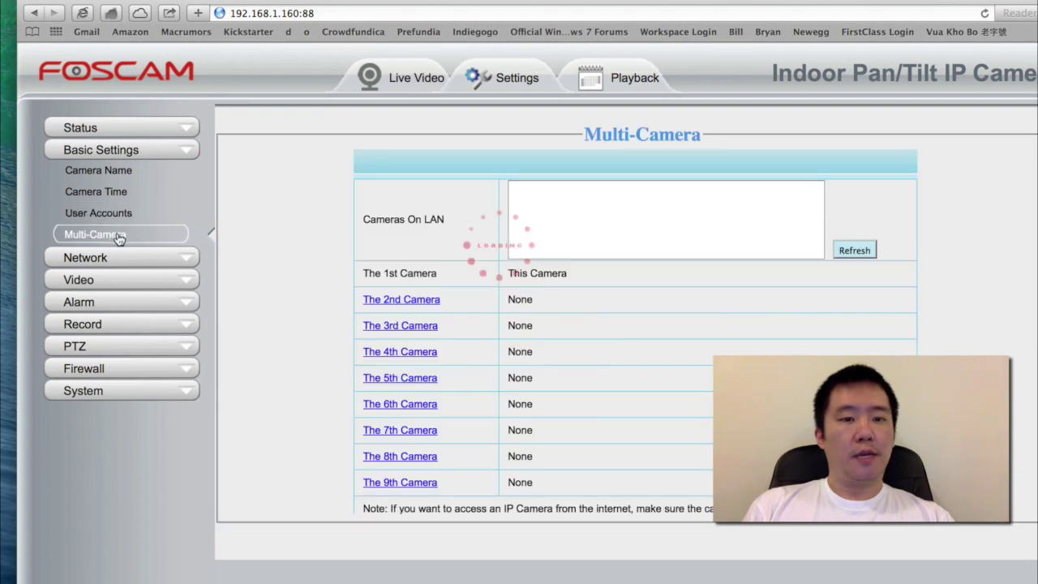
{"action": "left_click", "coordinate": [605, 199]}
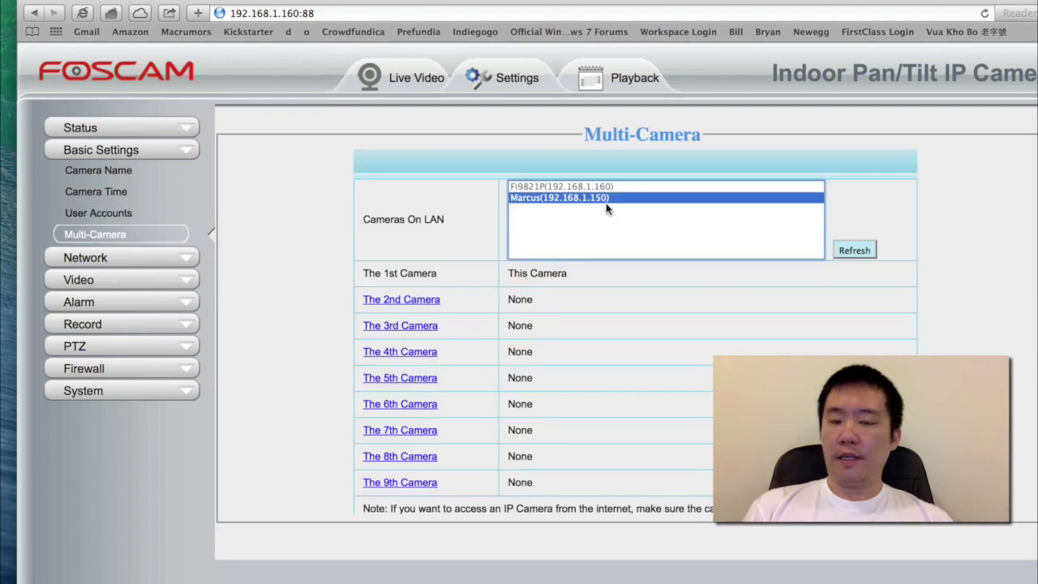
{"action": "left_click", "coordinate": [418, 303]}
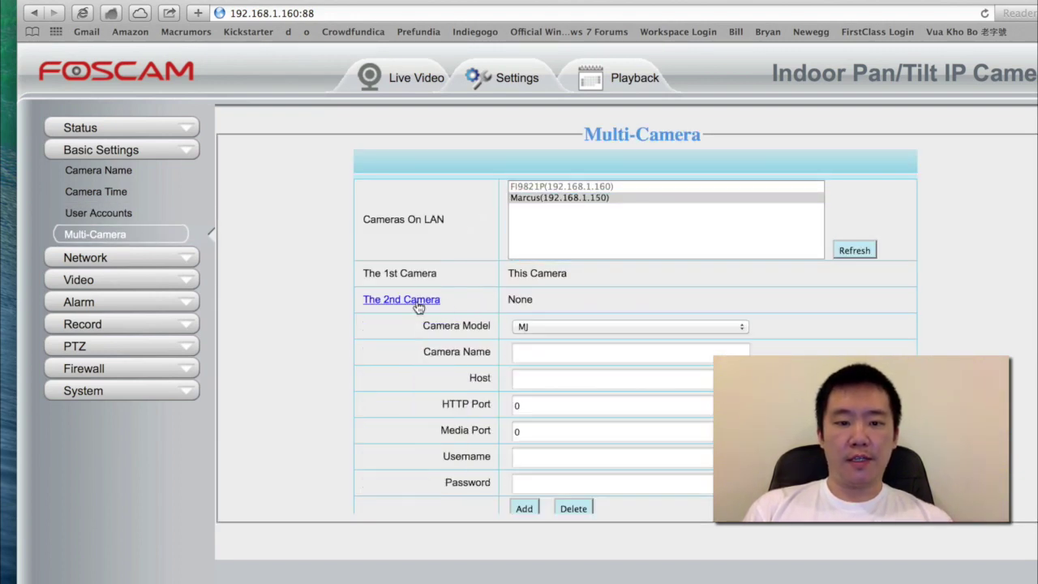
{"action": "left_click", "coordinate": [553, 328]}
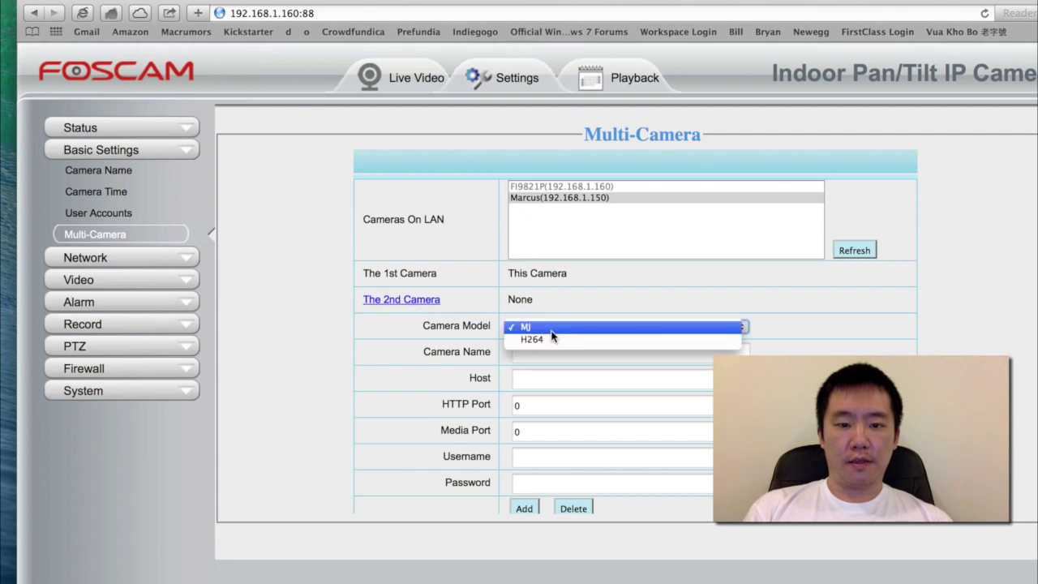
{"action": "left_click", "coordinate": [571, 282]}
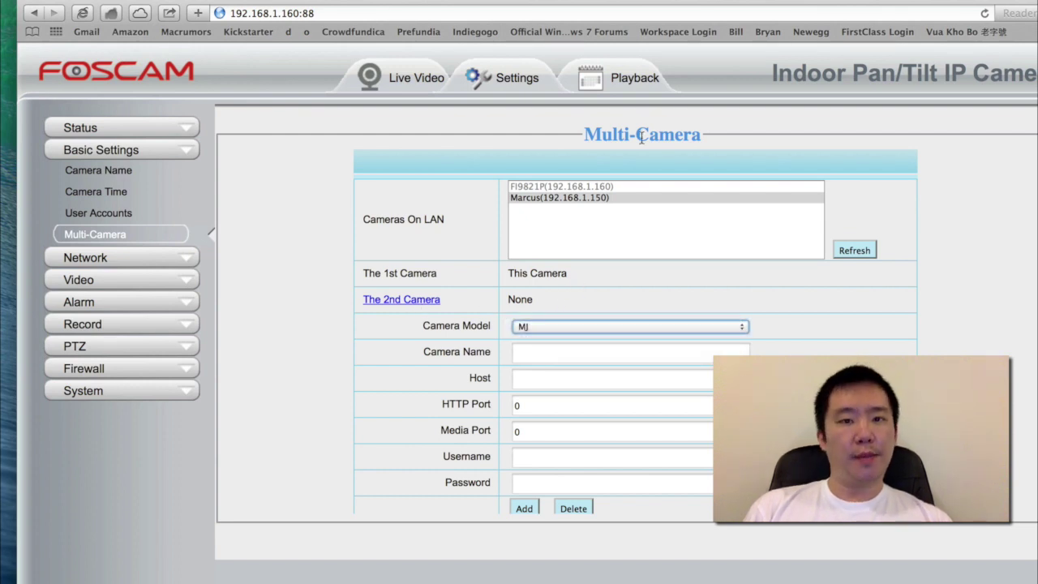
{"action": "left_click", "coordinate": [618, 459]}
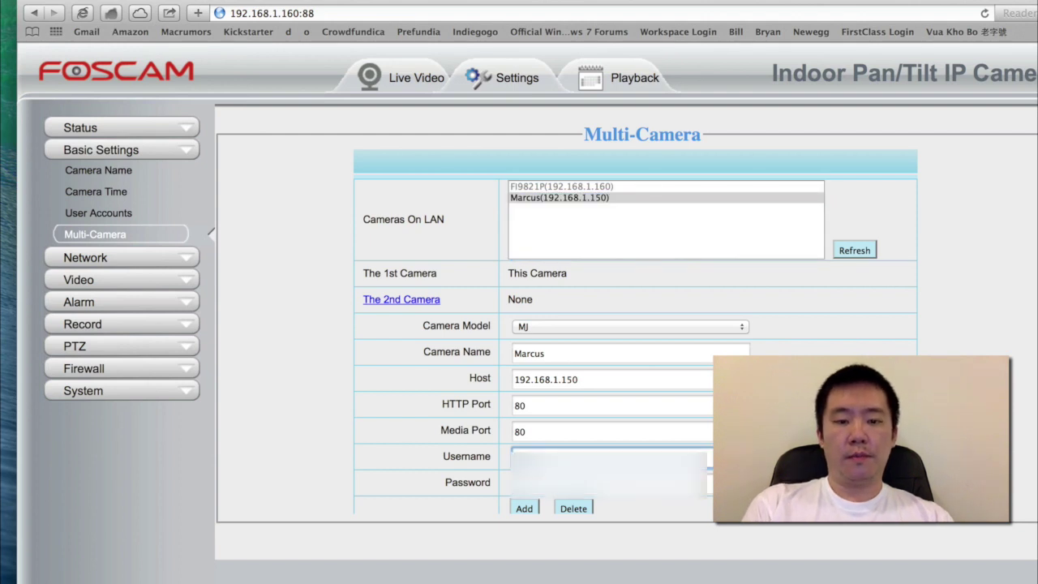
{"action": "left_click", "coordinate": [525, 508]}
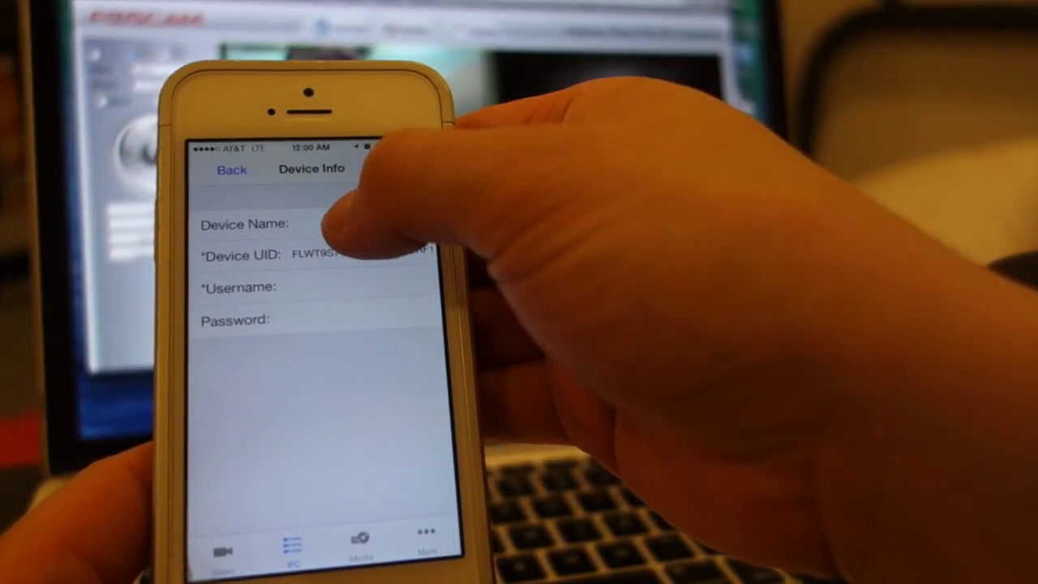
In the phone's camera app, add the scanned camera with device name 21p, username operator and the account password.
{"action": "left_click", "coordinate": [324, 224]}
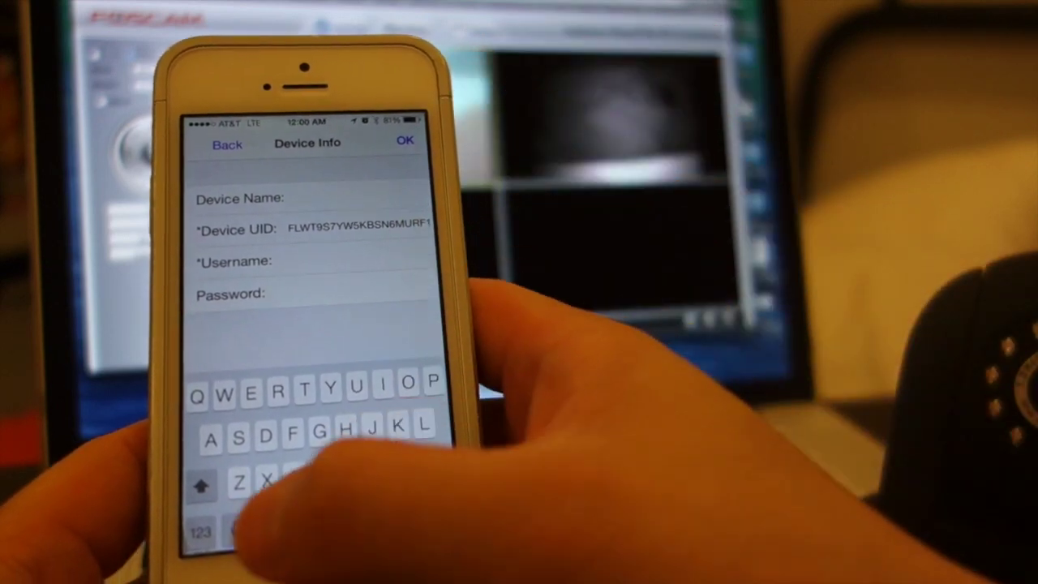
{"action": "left_click", "coordinate": [209, 555]}
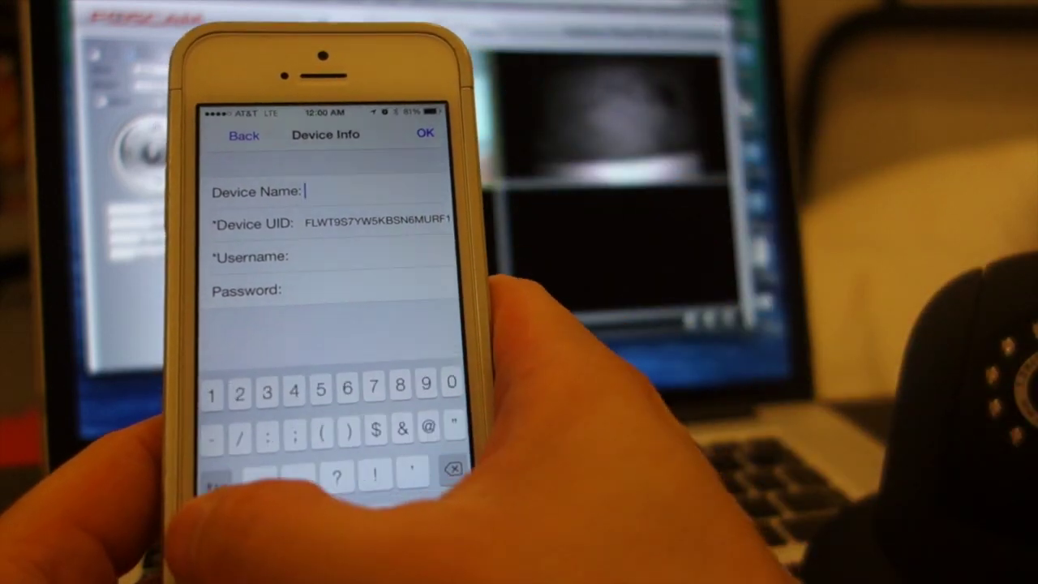
{"action": "type", "text": "21"}
{"action": "left_click", "coordinate": [217, 533]}
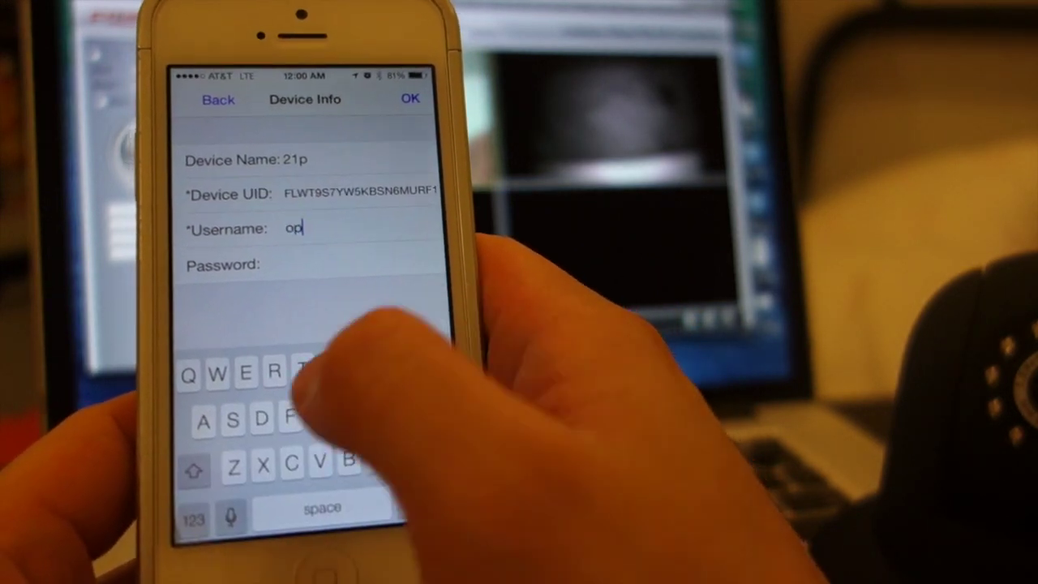
{"action": "type", "text": "operator"}
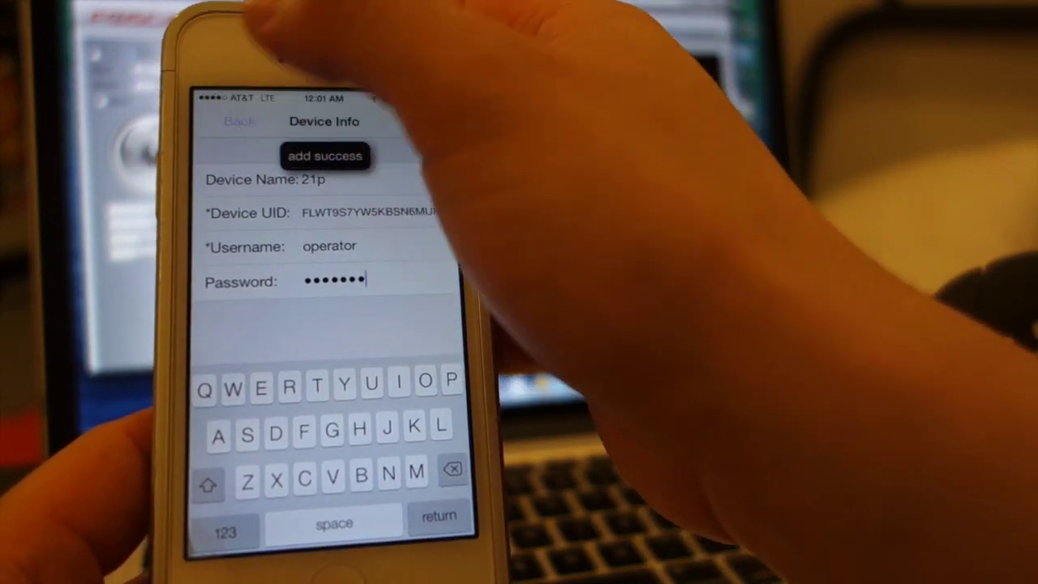
{"action": "left_click", "coordinate": [414, 116]}
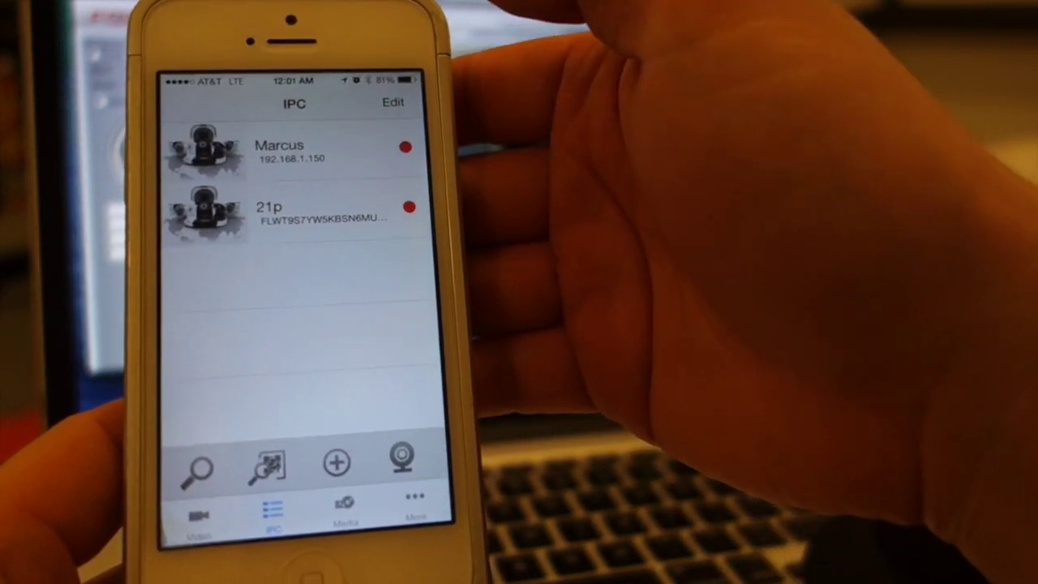